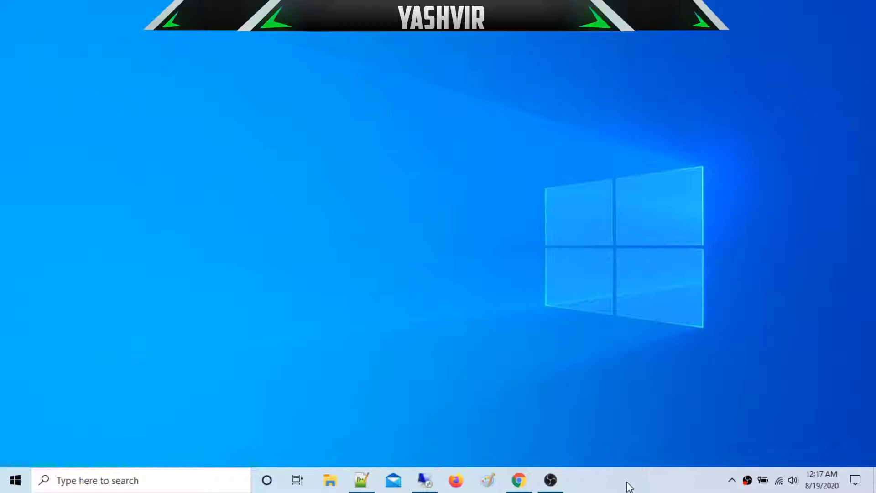
Step: Refresh the desktop and bring up Chrome on the IONOS 'How would you like to start?' page
right_click(558, 302)
click(581, 279)
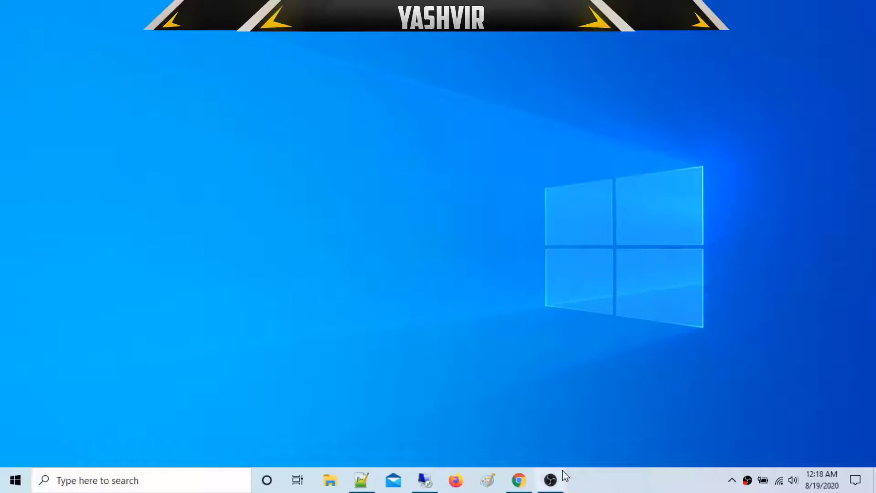
click(520, 479)
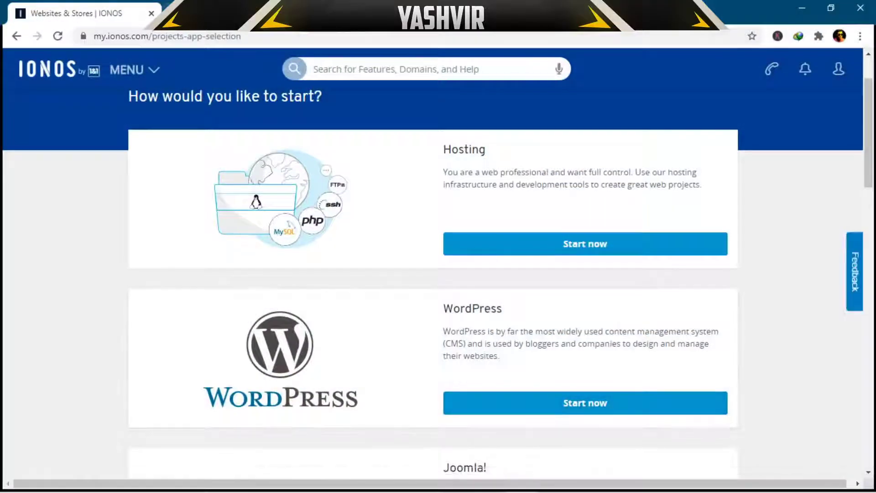
Step: Scroll past the Hosting, WordPress and Joomla! start options and choose Select app in the App Center card
drag(868, 137, 863, 169)
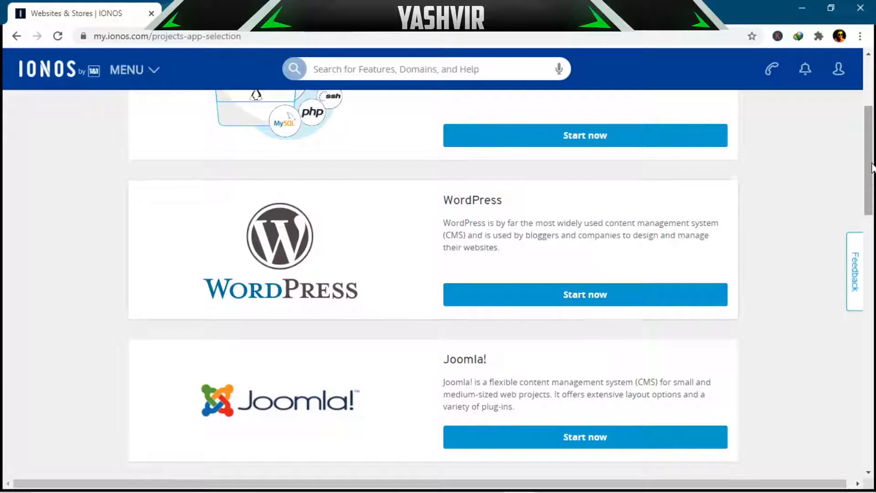
drag(870, 170, 823, 393)
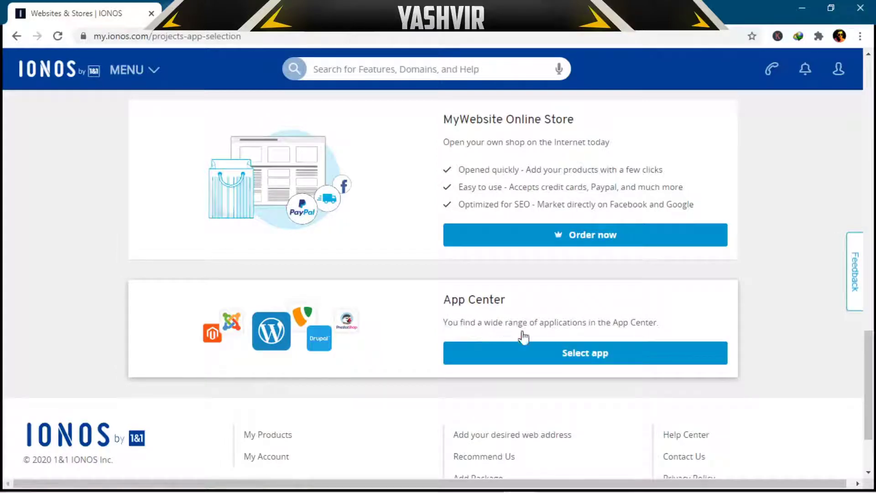
click(585, 355)
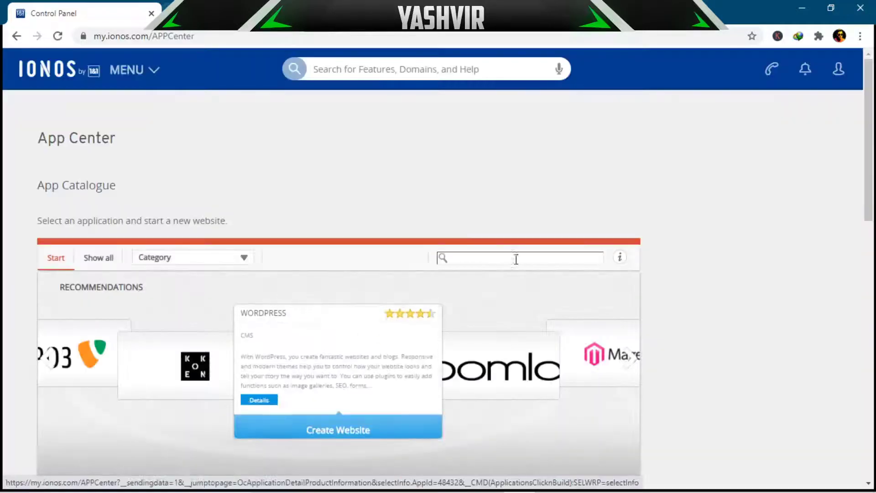
Step: Scroll through Recommendations, Top Downloads, Popular and All Applications, looking over WordPress, Joomla!, PrestaShop, Drupal and Moodle
scroll(872, 179, down, 3)
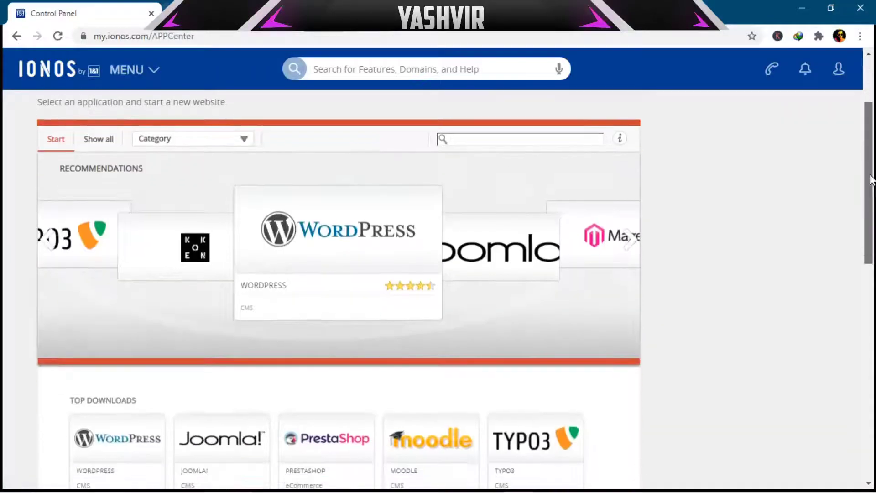
drag(872, 179, 855, 252)
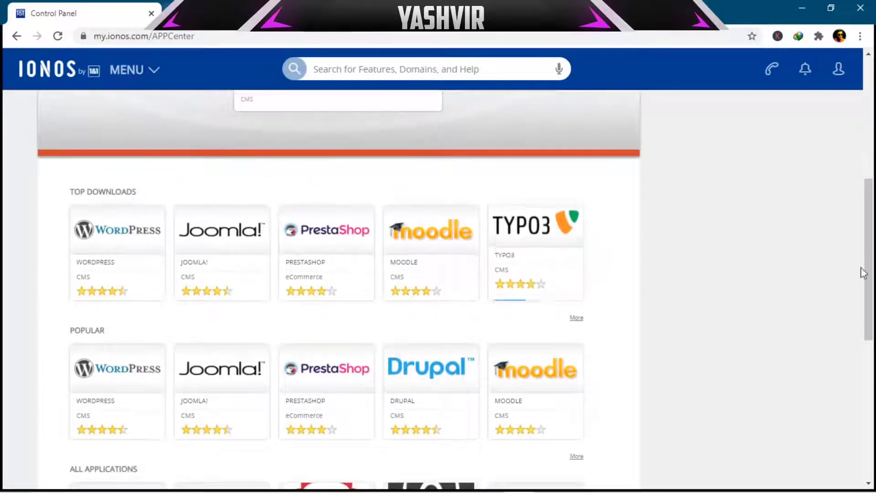
drag(869, 239, 870, 257)
mouse_move(127, 186)
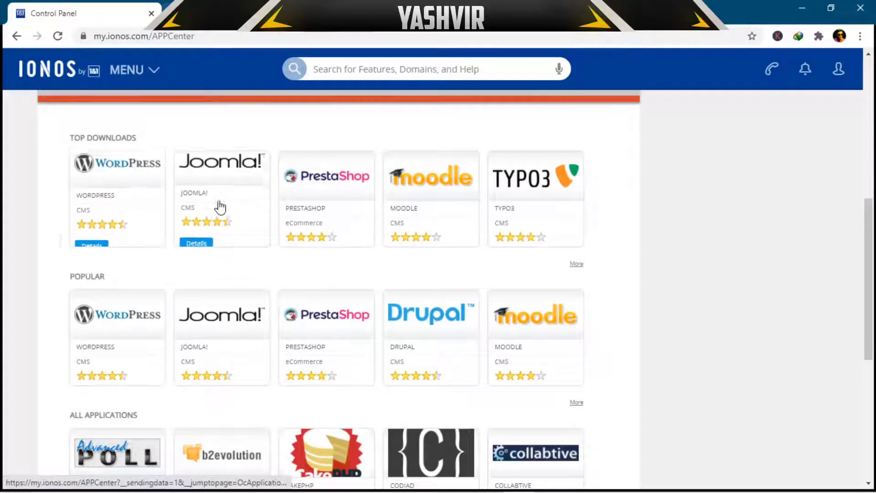
mouse_move(329, 207)
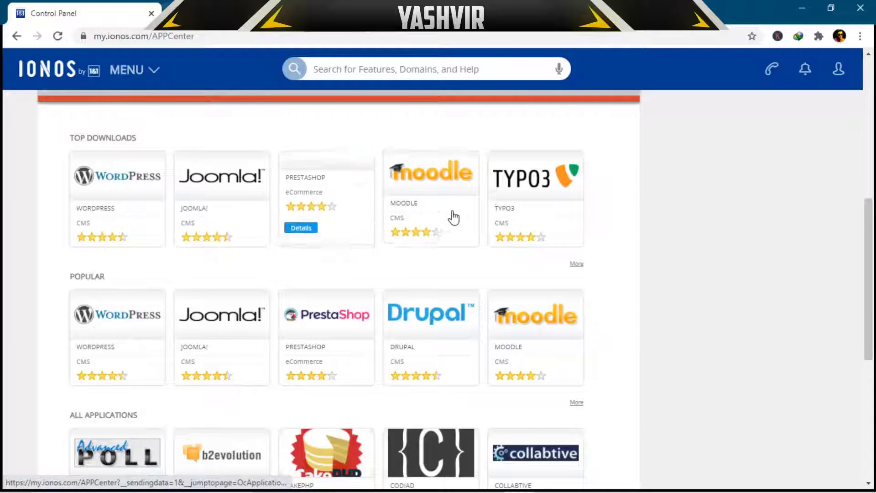
mouse_move(431, 337)
scroll(431, 337, down, 3)
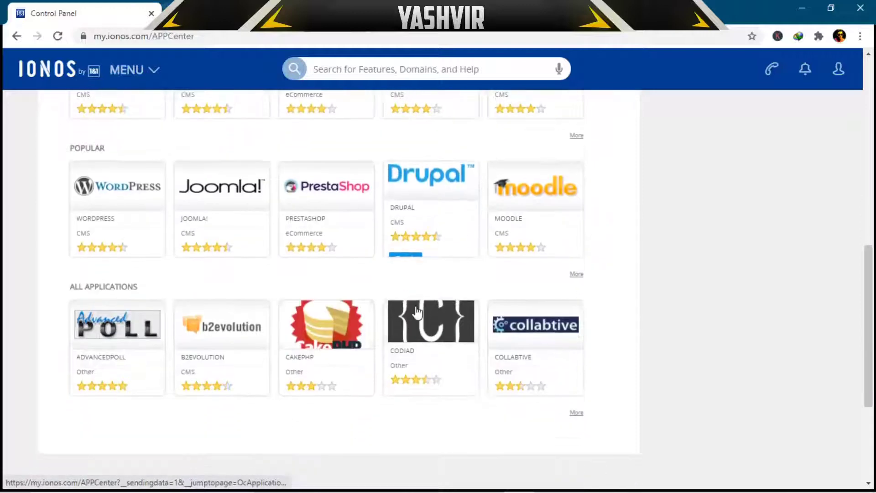
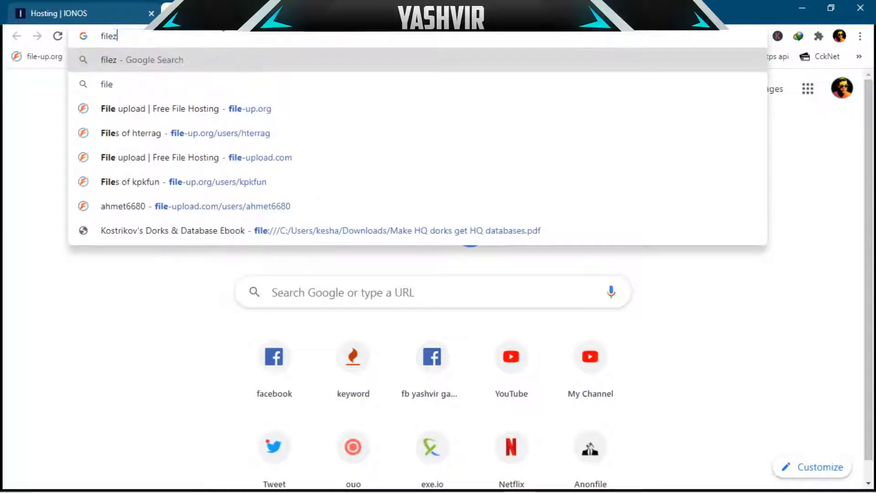
Step: Search Google for 'filezilla', open filezilla-project.org, then launch FileZilla from the Start menu
key(Return)
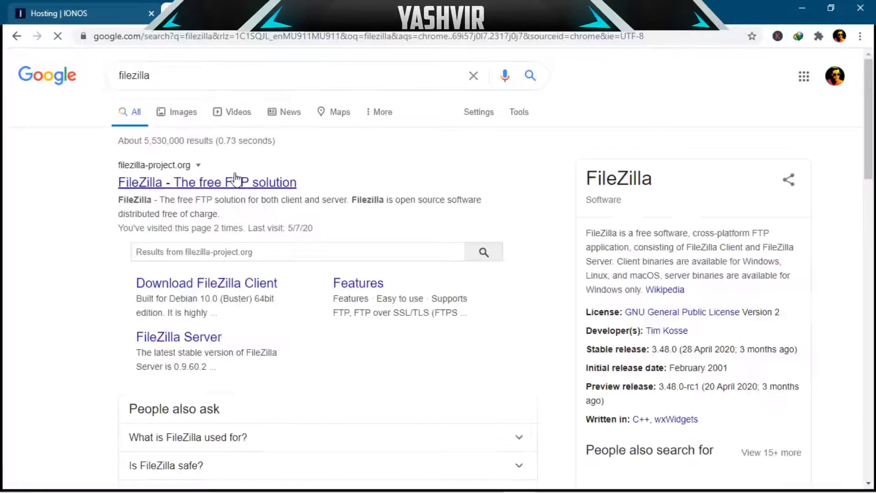
click(149, 181)
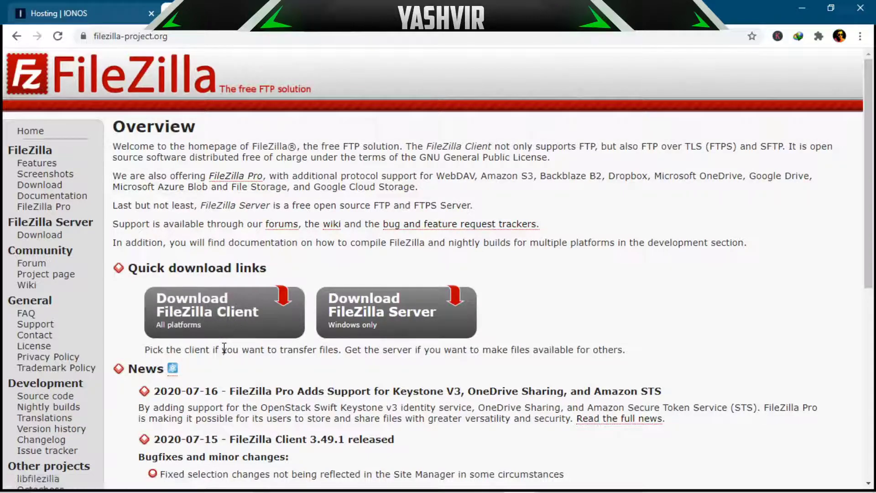
click(19, 482)
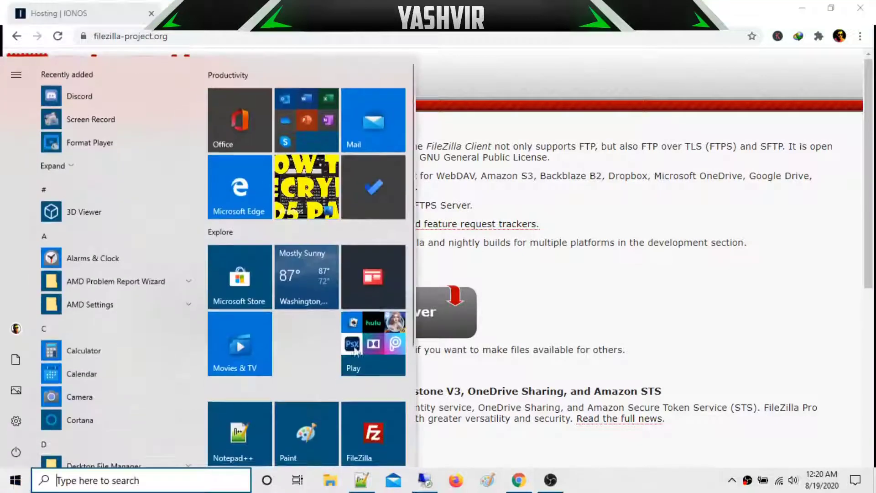
scroll(361, 436, down, 3)
scroll(361, 436, down, 1)
click(376, 287)
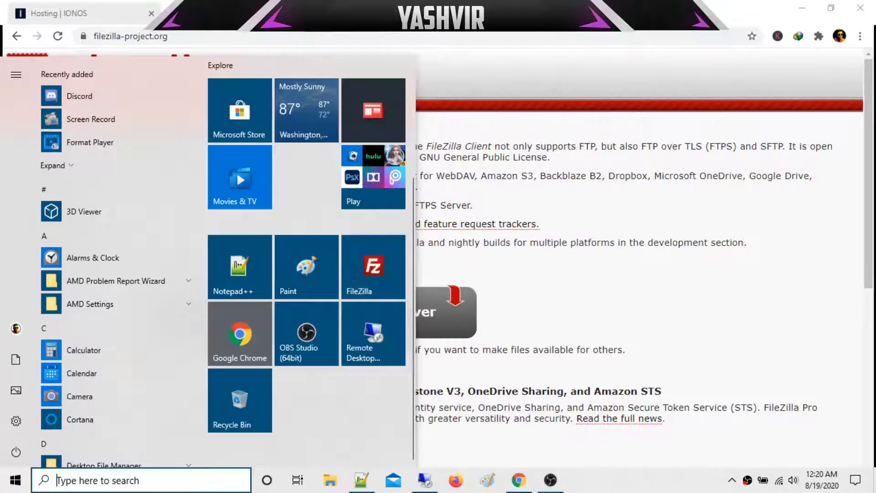
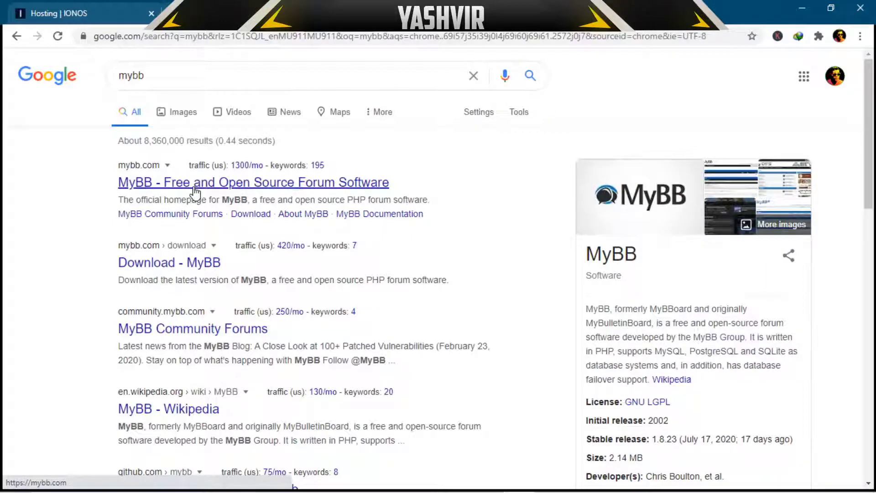
Step: Open the official MyBB site, go to its download page and choose MyBB 1.8.24 (2.14 MB ZIP)
click(195, 182)
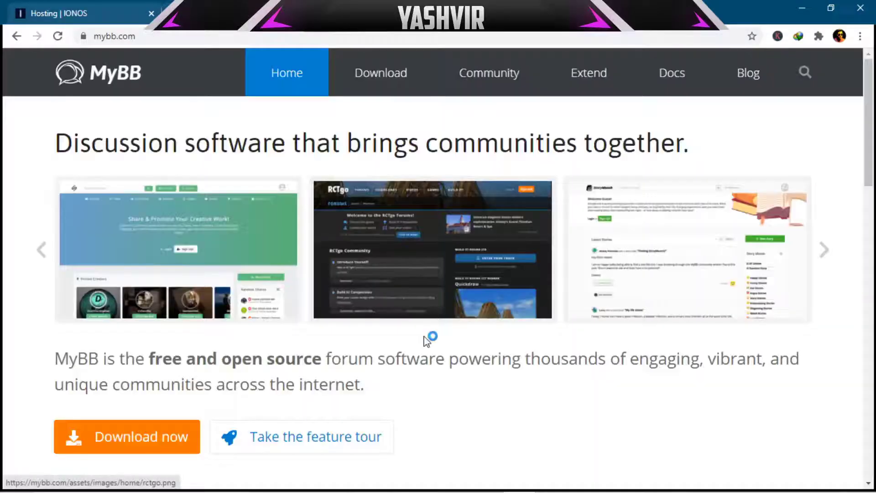
drag(873, 132, 868, 102)
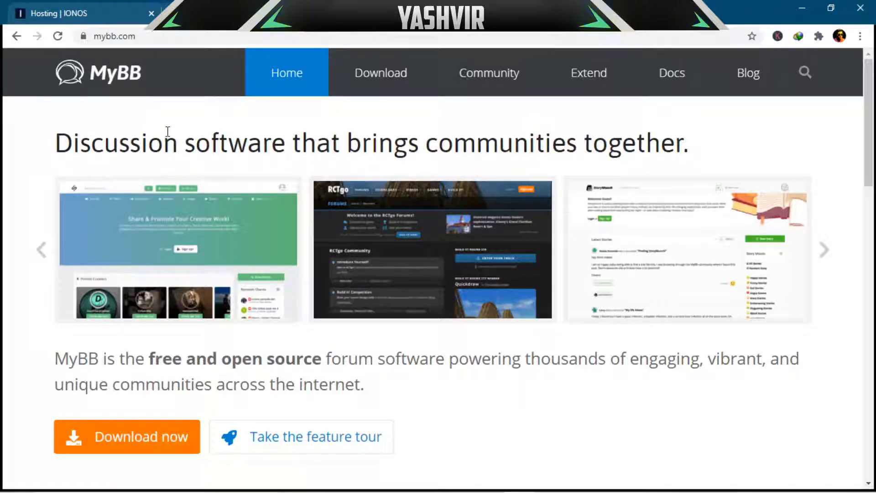
scroll(61, 293, down, 4)
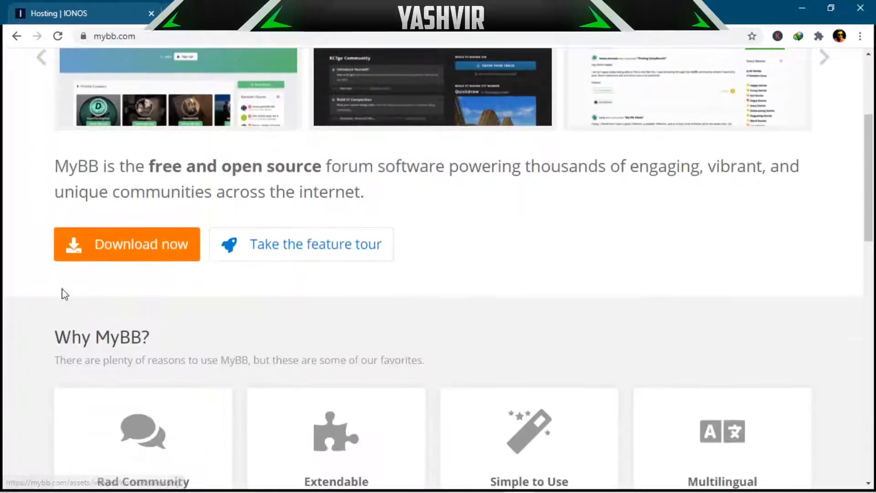
click(130, 244)
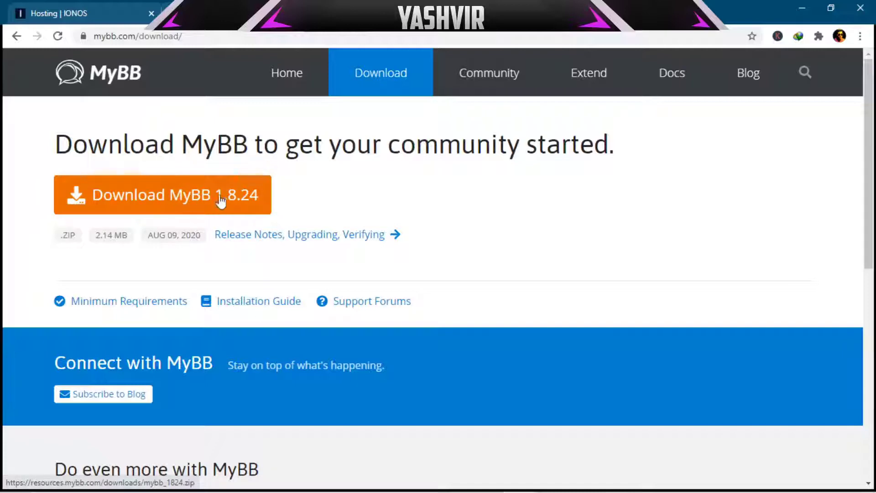
click(249, 198)
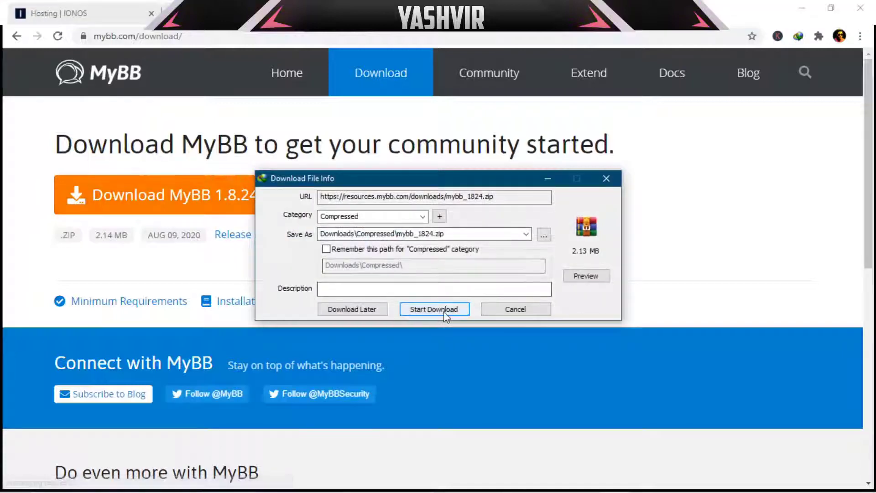
Step: Download mybb_1824.zip, open it in WinRAR and delete its Documentation folder
click(445, 316)
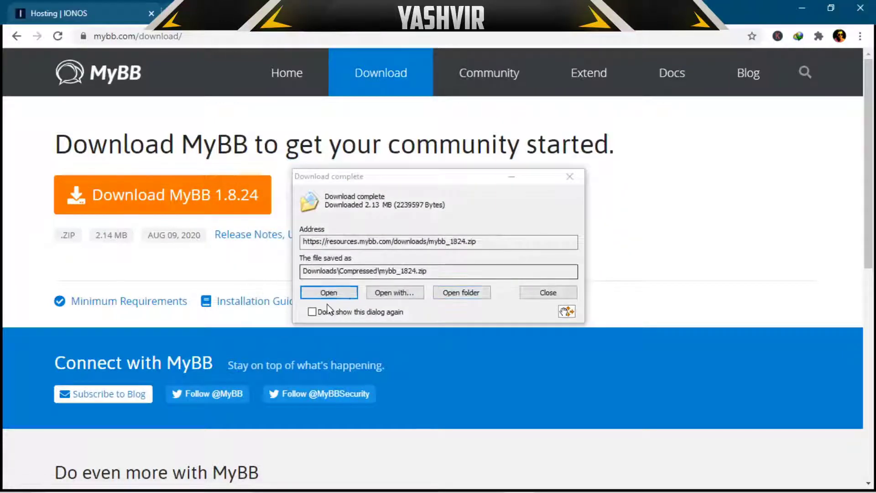
click(329, 293)
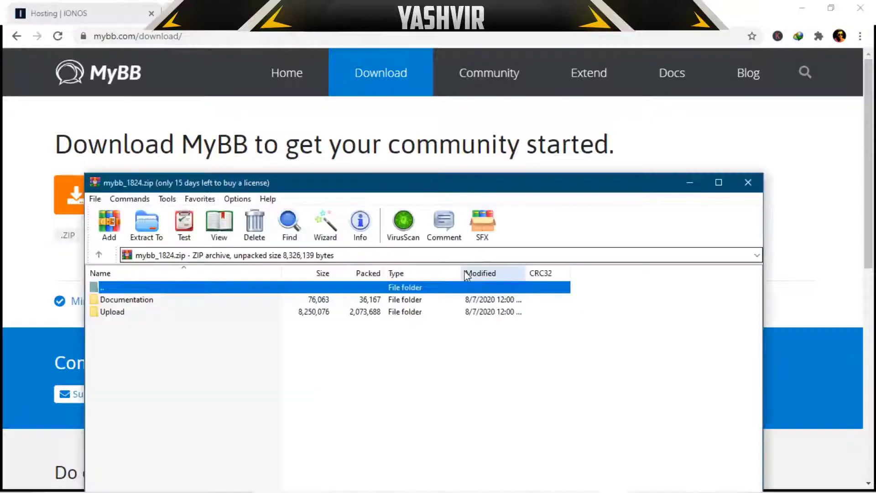
click(152, 301)
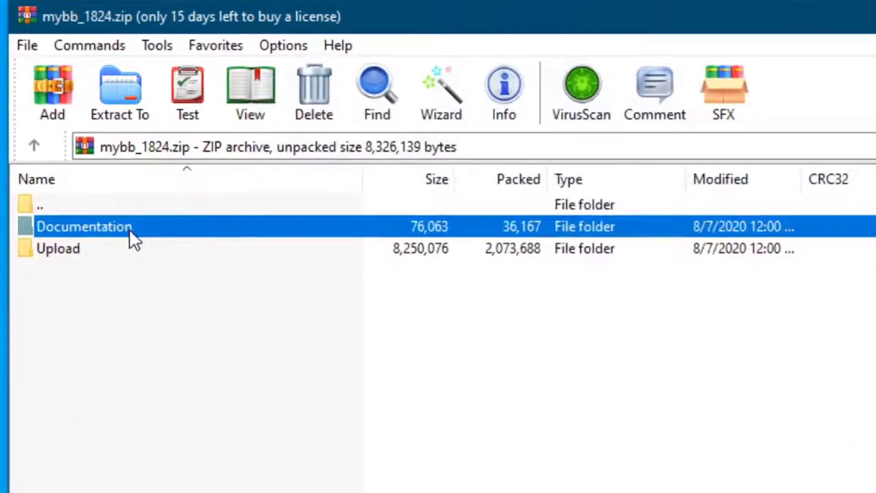
key(Delete)
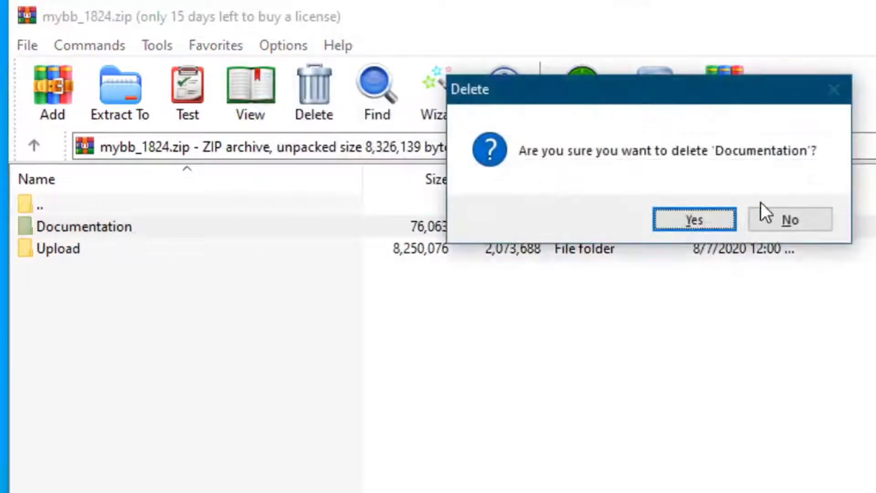
click(716, 219)
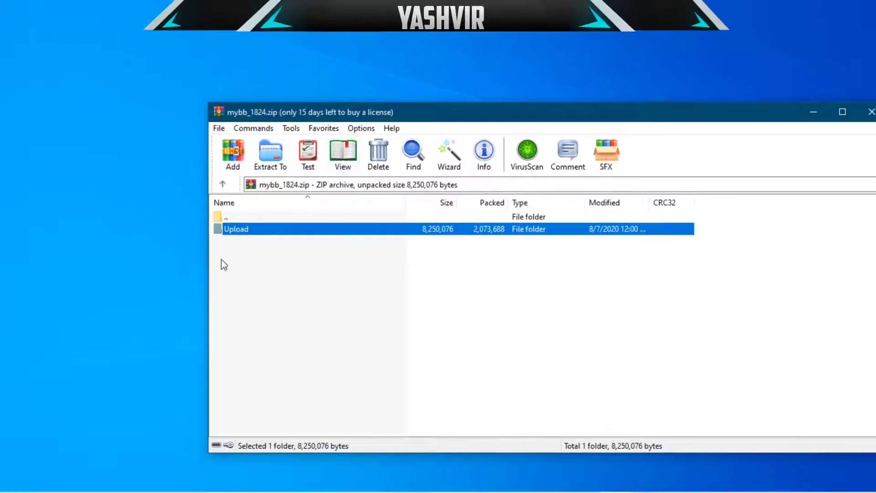
Step: Open the archive's Upload folder and select all its 8 folders and 39 files
double_click(278, 232)
double_click(264, 220)
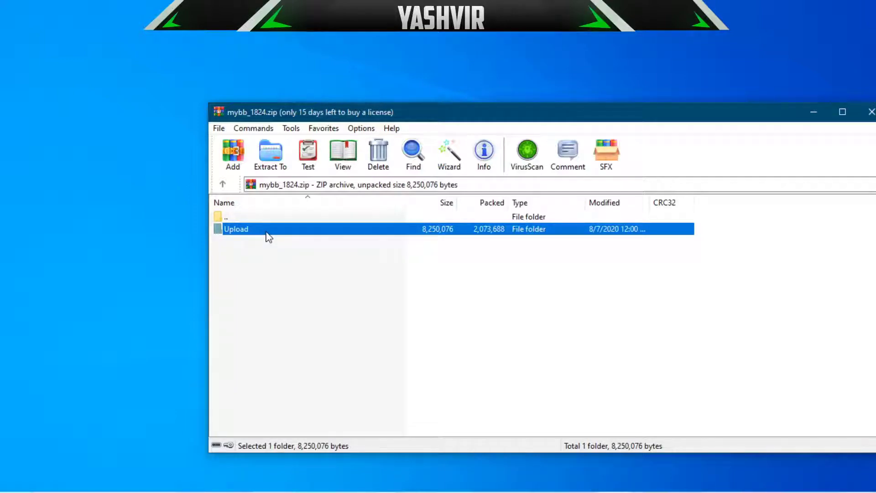
double_click(284, 233)
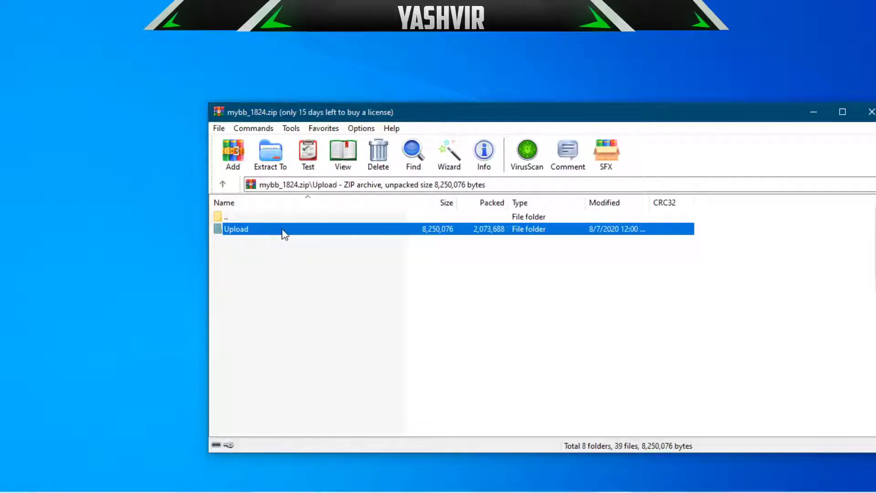
drag(440, 118, 417, 68)
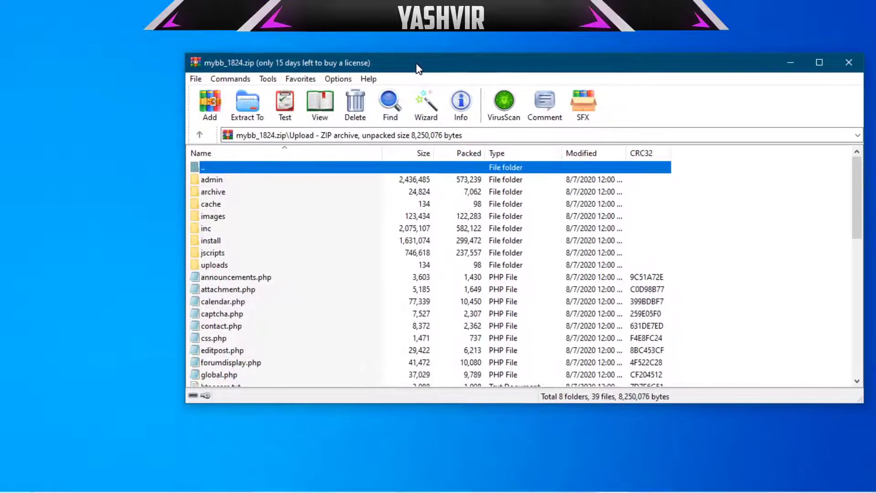
click(851, 190)
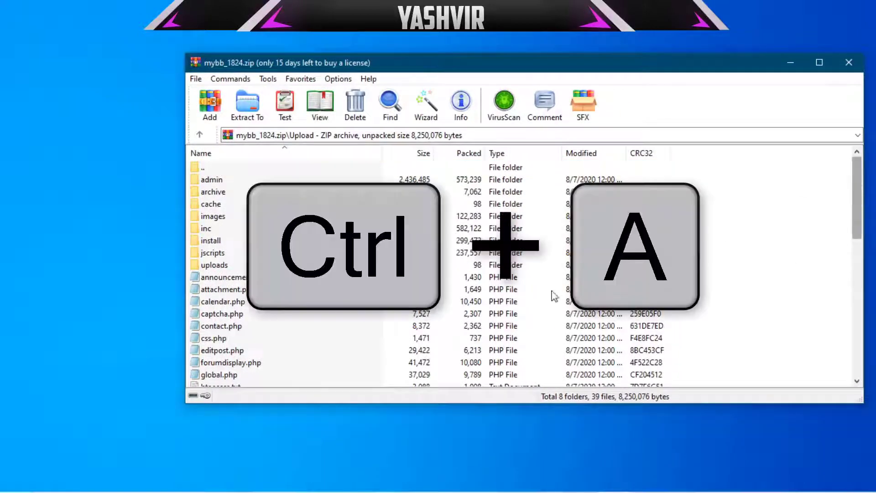
key(ctrl+a)
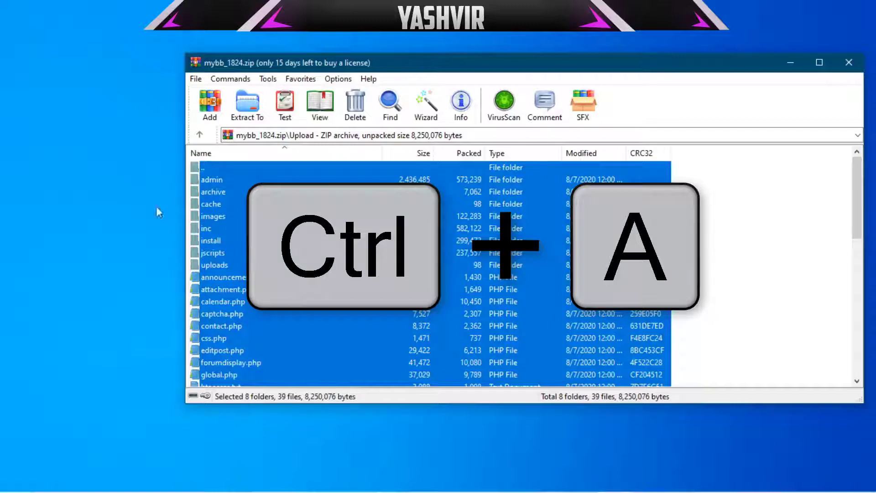
ctrl+click(248, 171)
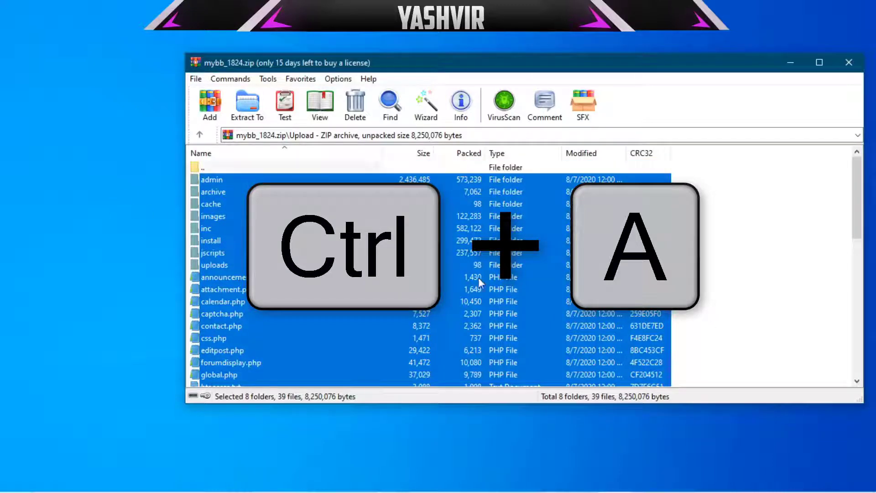
drag(484, 55, 501, 46)
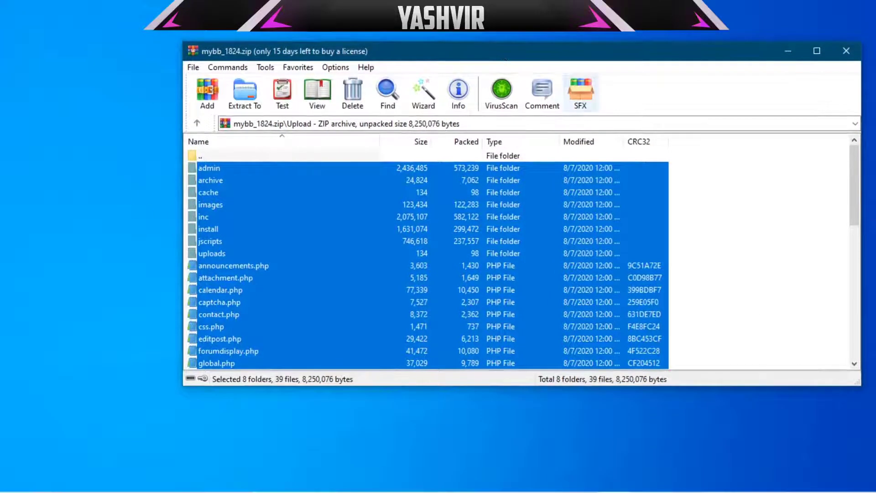
drag(854, 172, 843, 117)
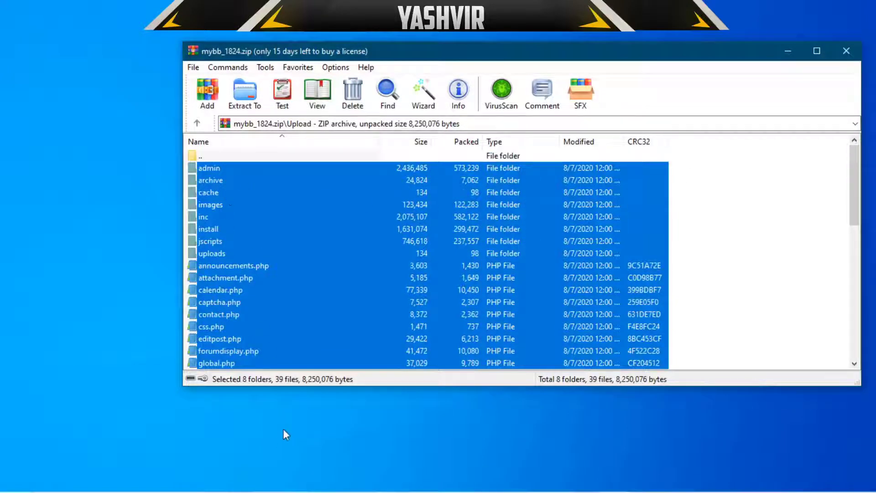
scroll(337, 315, down, 5)
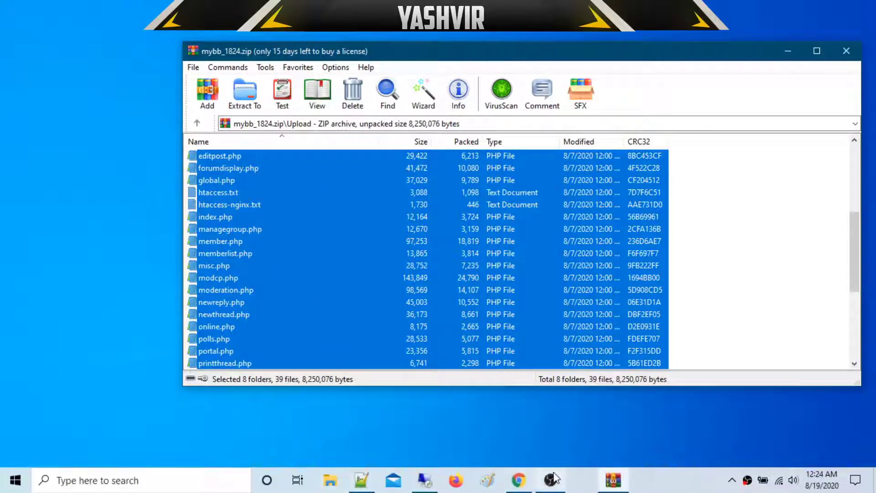
Step: Launch FileZilla without connecting, then return to Chrome's MyBB download page
click(15, 479)
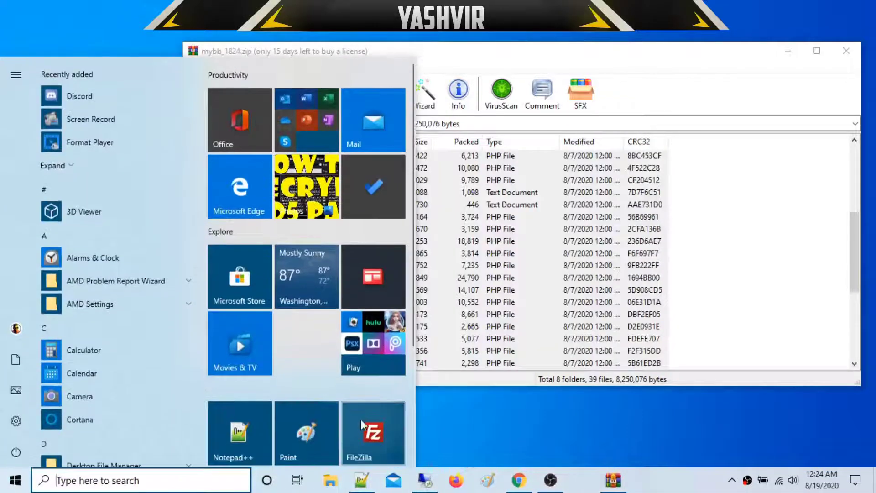
click(363, 426)
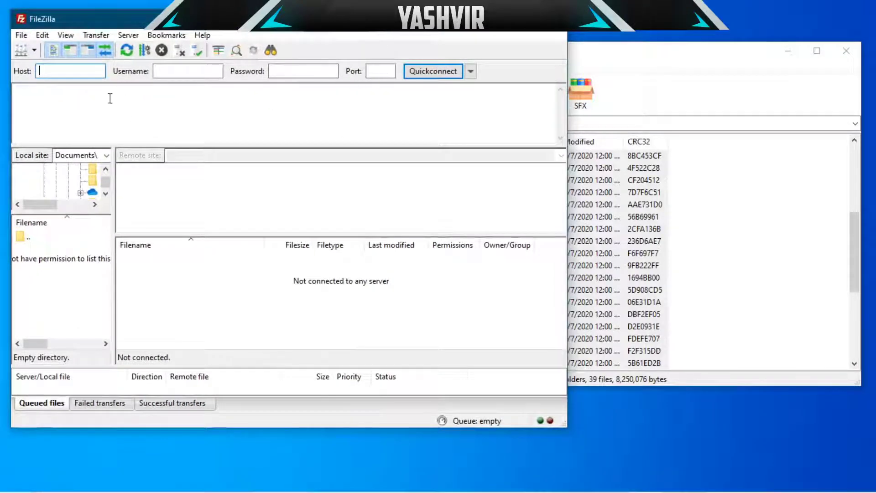
click(35, 51)
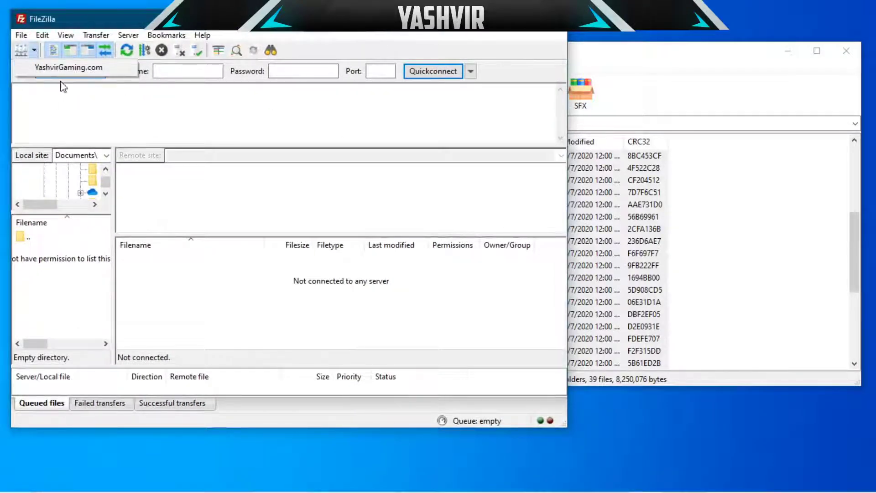
click(137, 123)
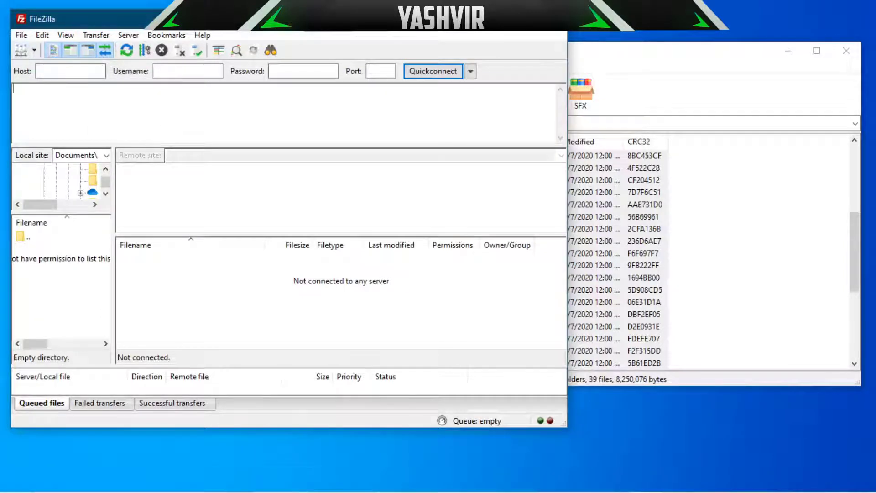
click(519, 488)
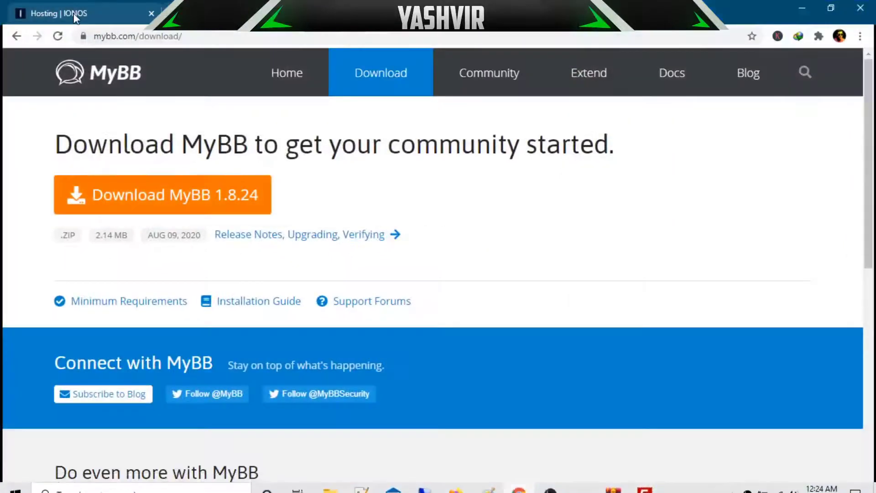
Step: Look up the SFTP & SSH server address and main user name on the IONOS Hosting Overview
click(74, 15)
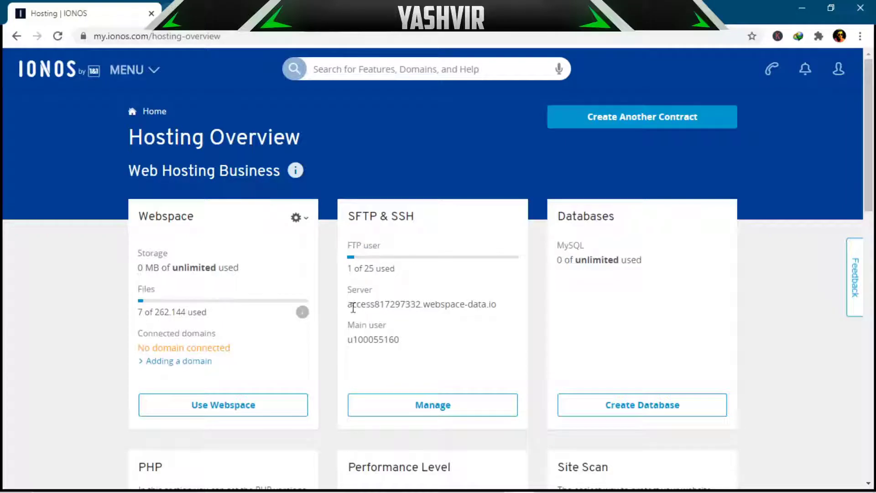
drag(353, 306, 458, 304)
click(474, 318)
drag(350, 347, 446, 340)
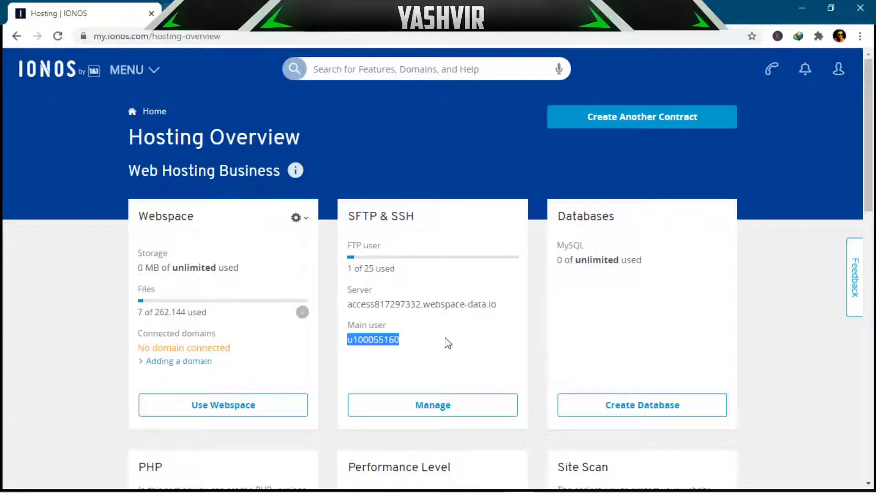
click(446, 340)
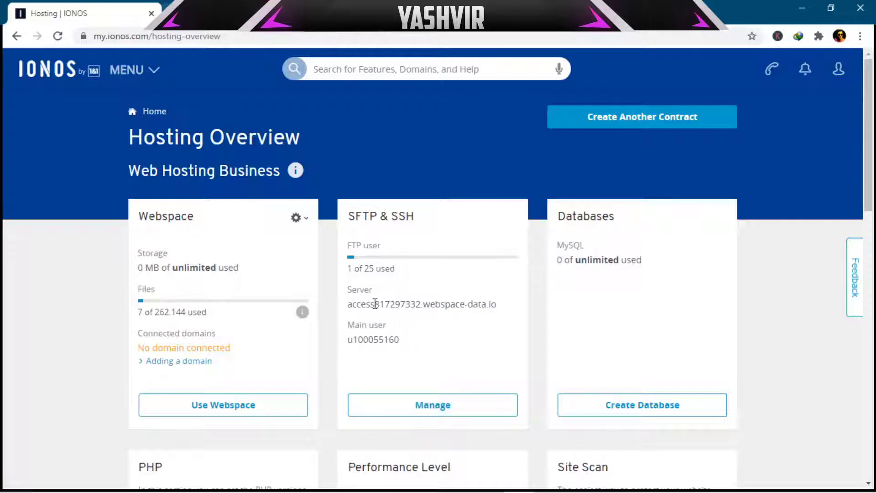
drag(376, 304, 395, 305)
drag(358, 342, 423, 346)
click(423, 347)
drag(360, 218, 417, 219)
click(429, 222)
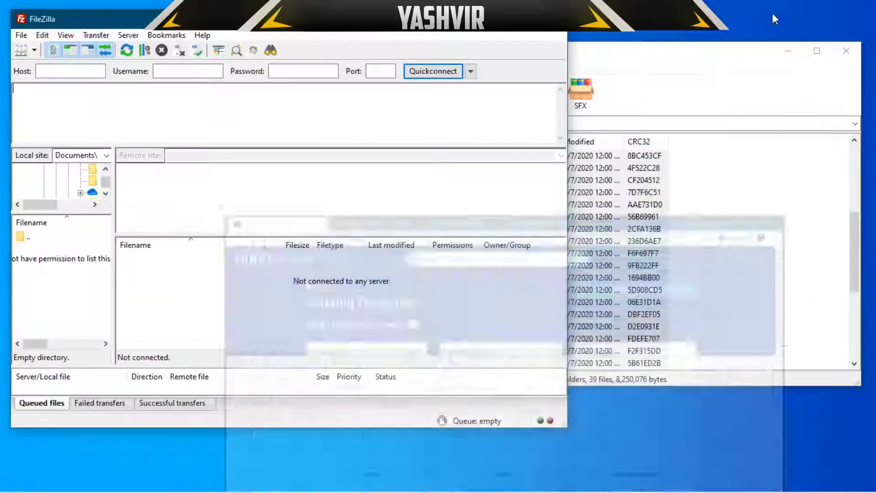
Step: Connect to the saved hosting site and create an htdocs folder at the server root
click(21, 51)
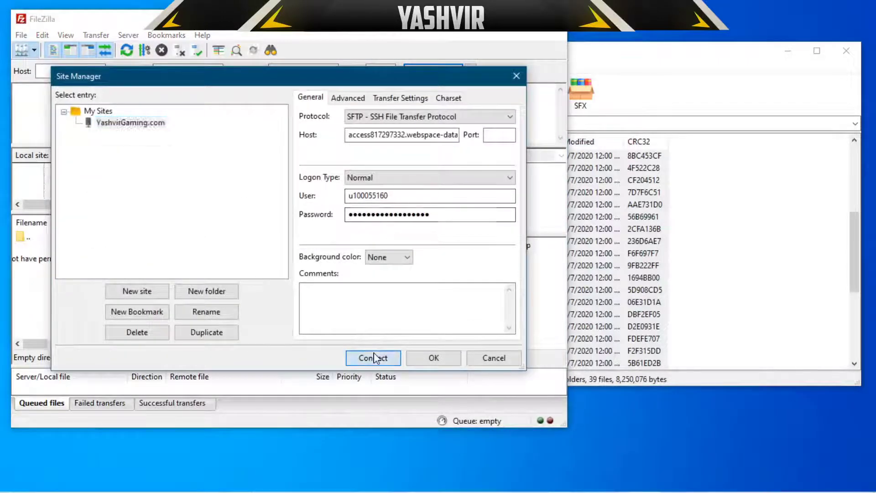
click(372, 358)
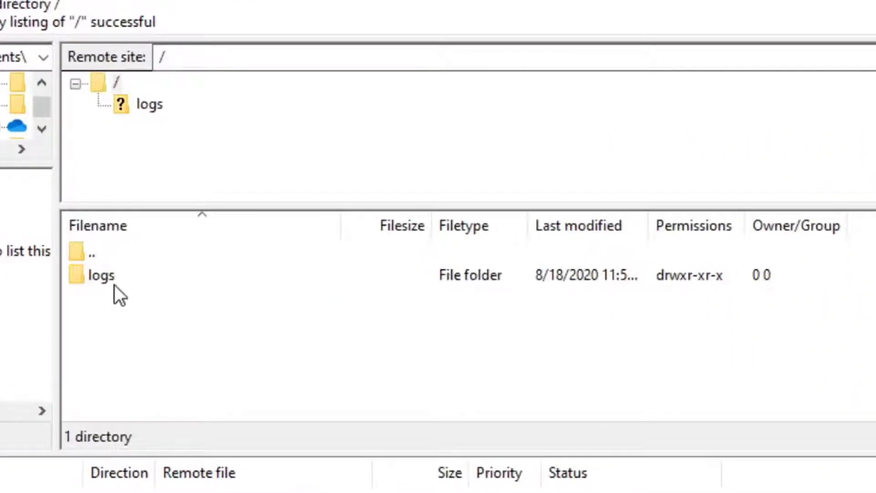
right_click(182, 325)
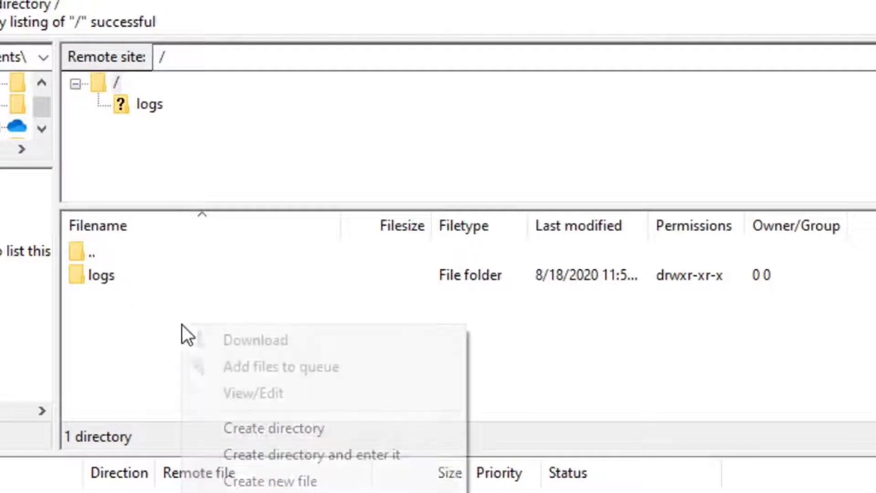
click(283, 460)
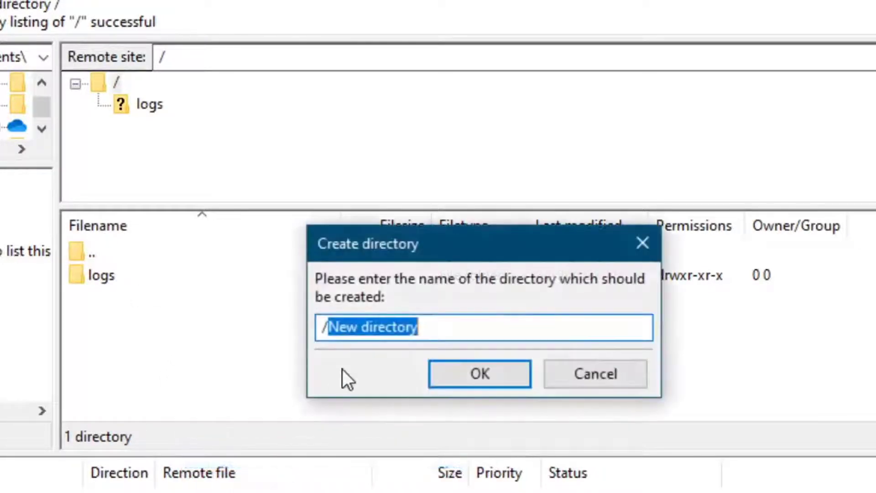
text(htdocs)
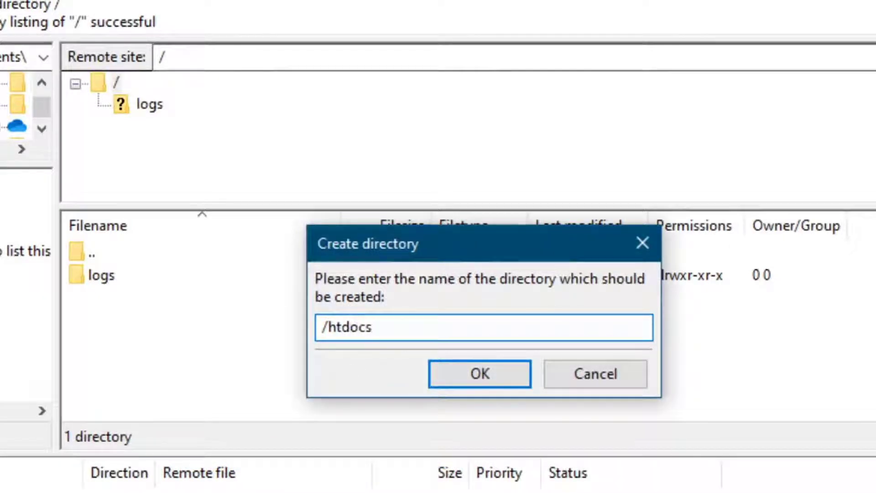
key(Return)
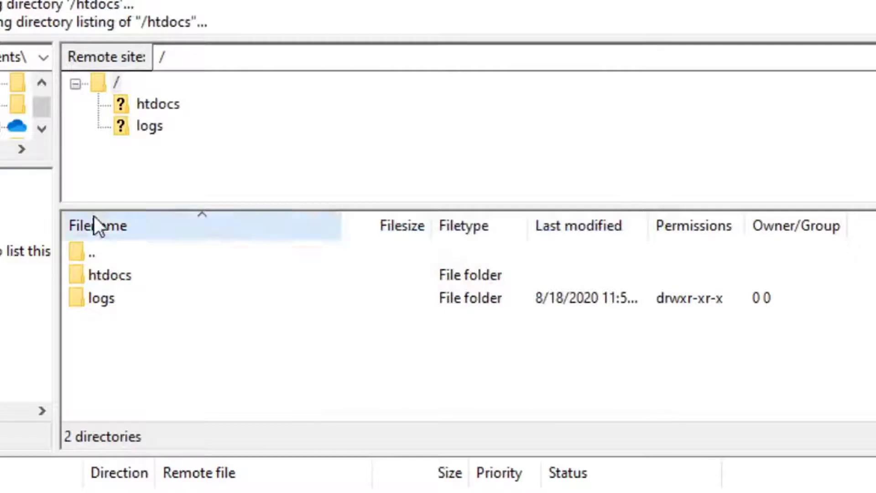
Step: Open the htdocs folder's file permissions and replace 705 with 755
click(118, 276)
right_click(118, 279)
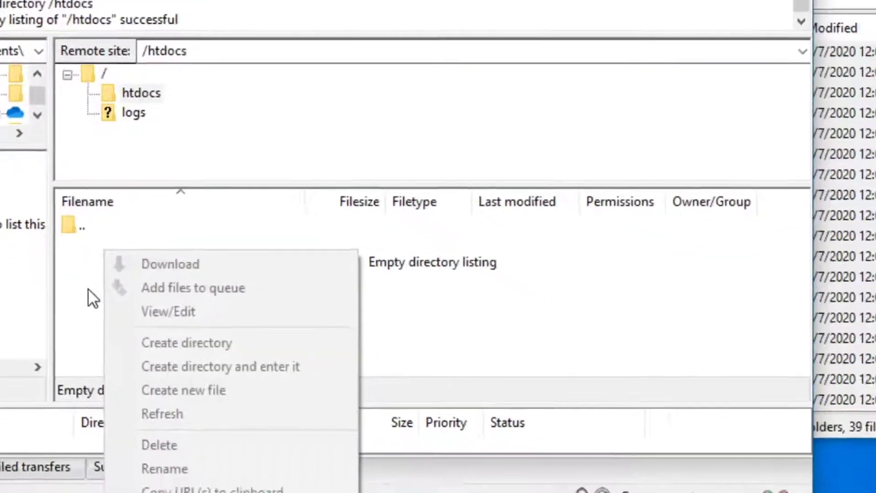
click(97, 318)
double_click(105, 256)
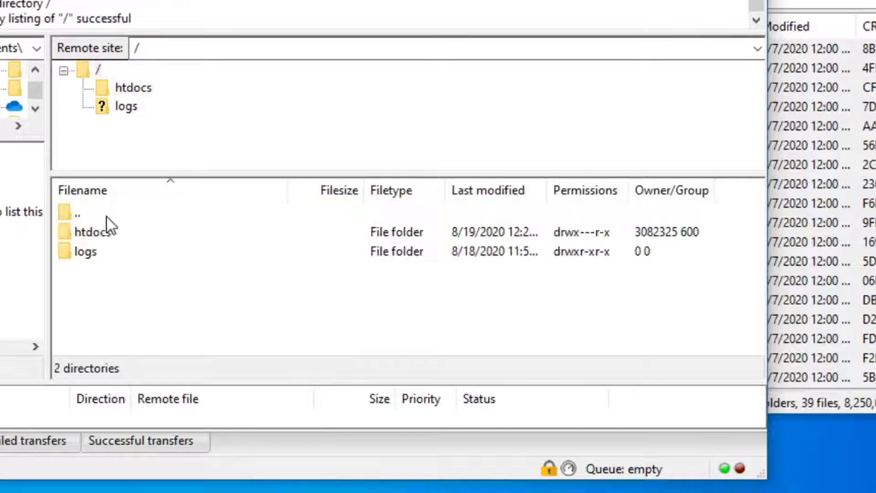
click(105, 251)
click(107, 234)
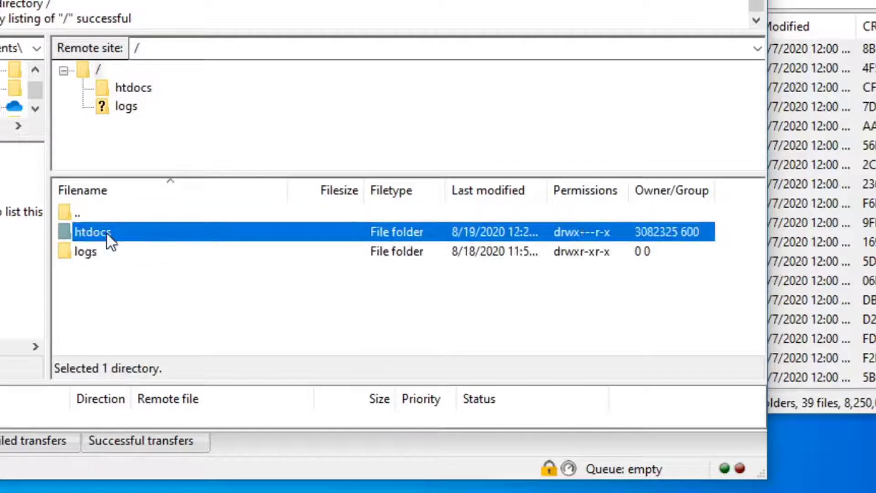
right_click(106, 234)
click(150, 491)
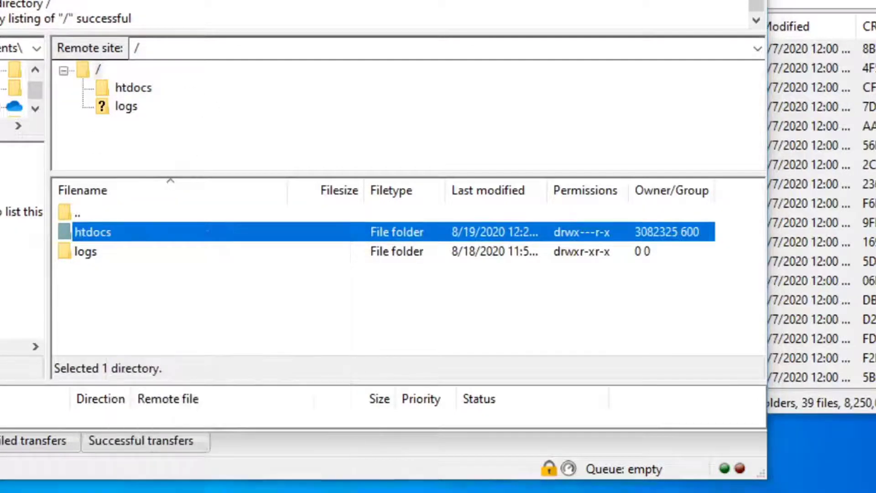
drag(390, 308, 293, 311)
text(755)
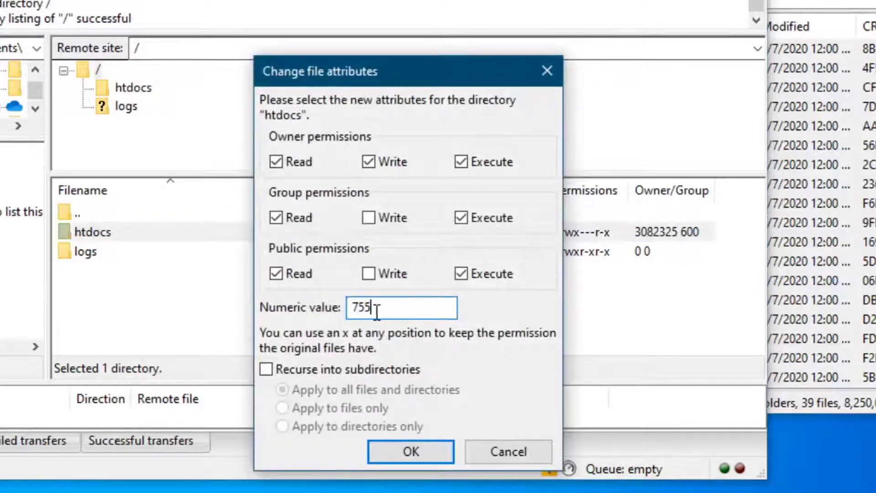
Step: Apply 755 (drwxr-xr-x) permissions to htdocs and open the empty /htdocs directory
drag(398, 305, 273, 309)
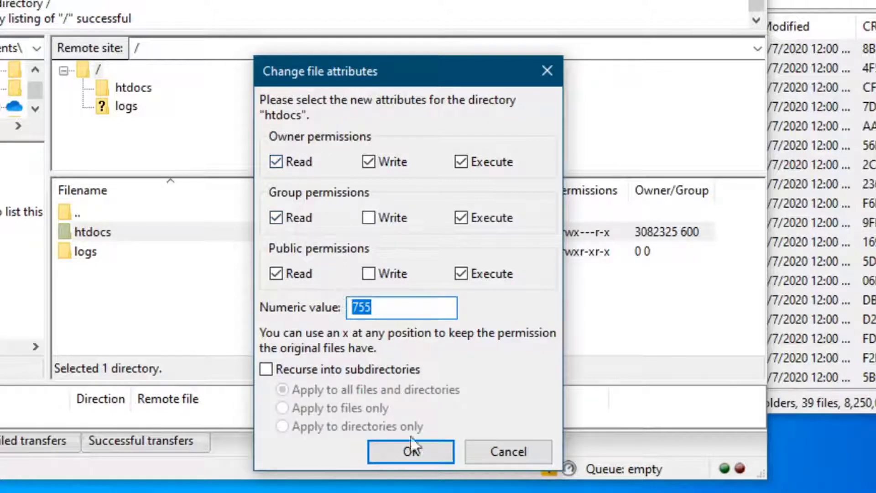
click(411, 451)
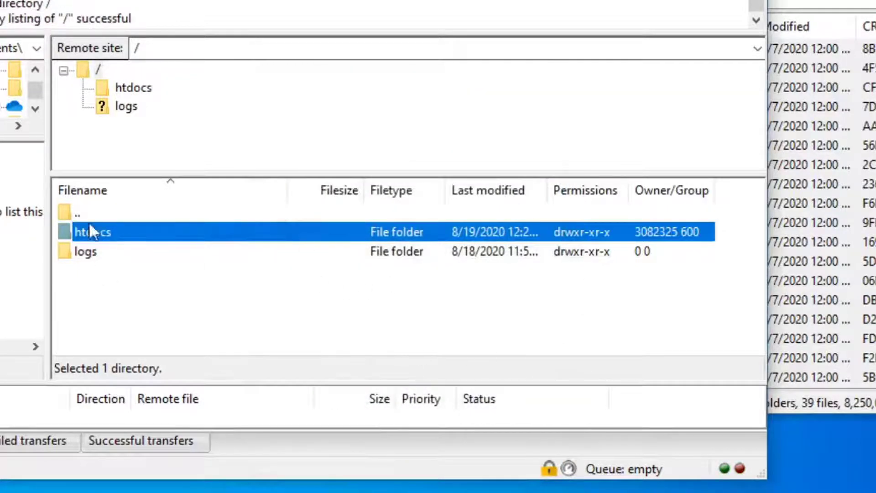
double_click(119, 231)
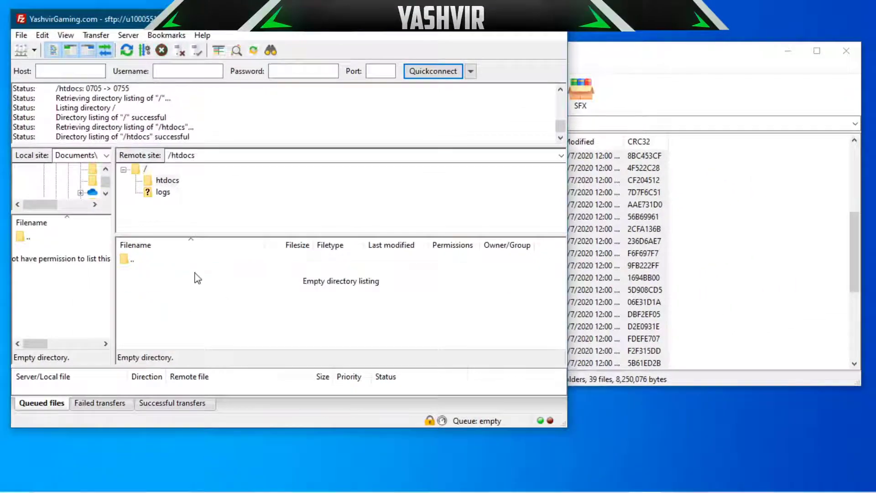
double_click(147, 260)
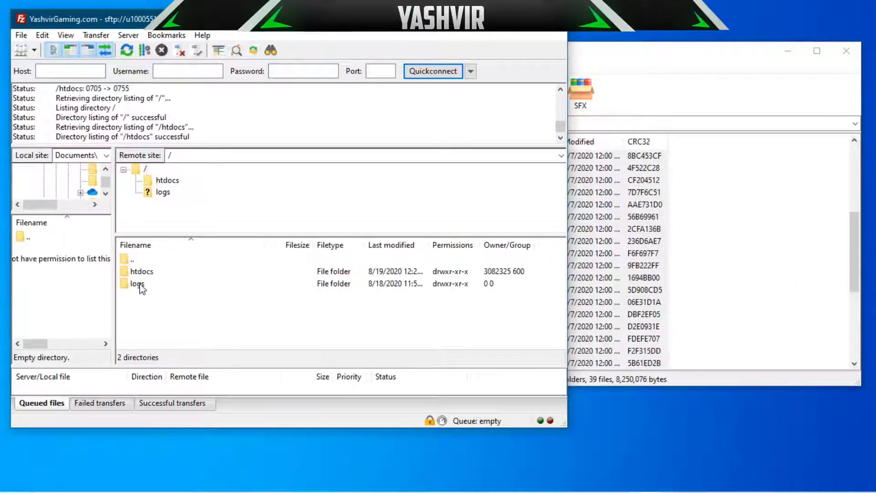
double_click(142, 272)
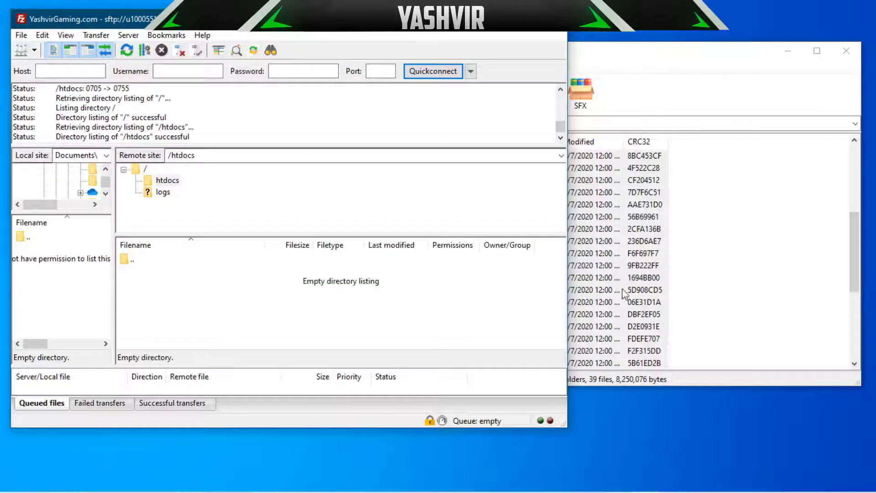
click(633, 279)
Step: Drag all Upload contents except '..' from WinRAR onto /htdocs, queuing 751 files
scroll(397, 245, up, 5)
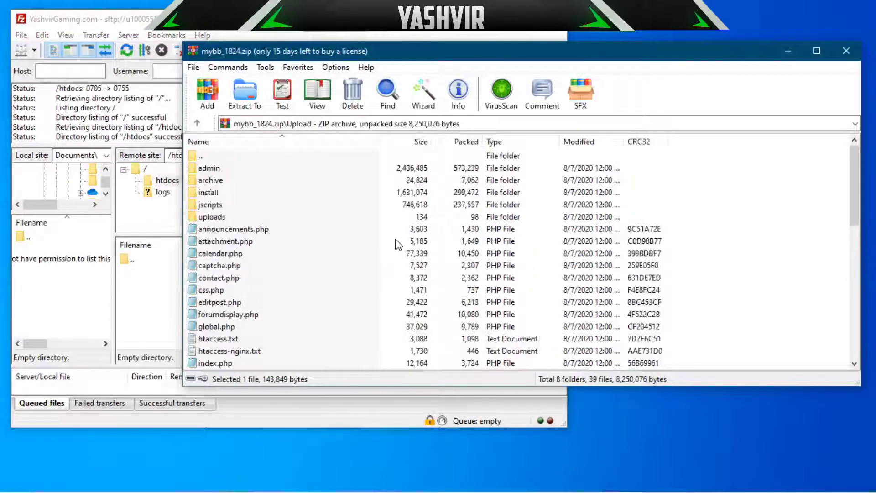
key(ctrl+a)
ctrl+click(210, 157)
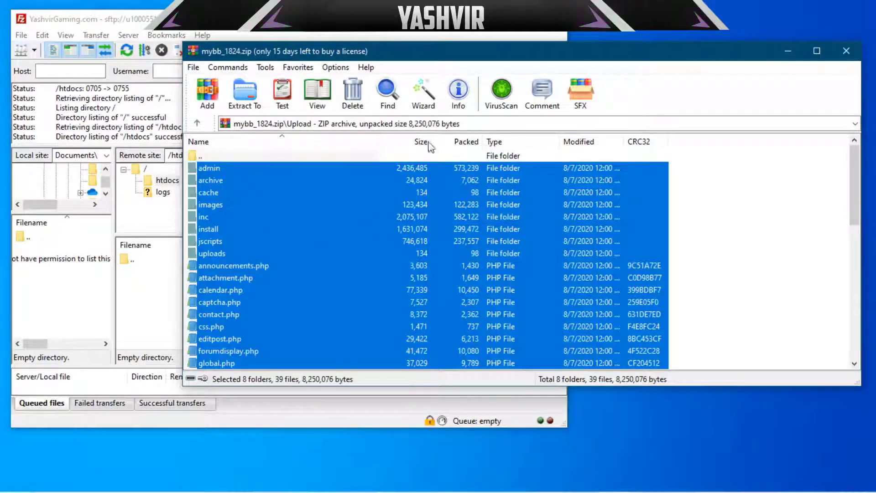
drag(472, 57, 628, 60)
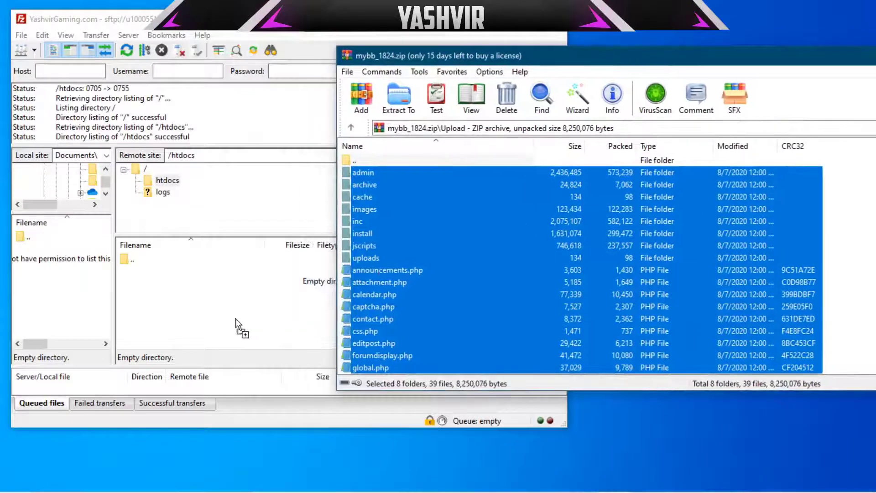
drag(237, 324, 205, 290)
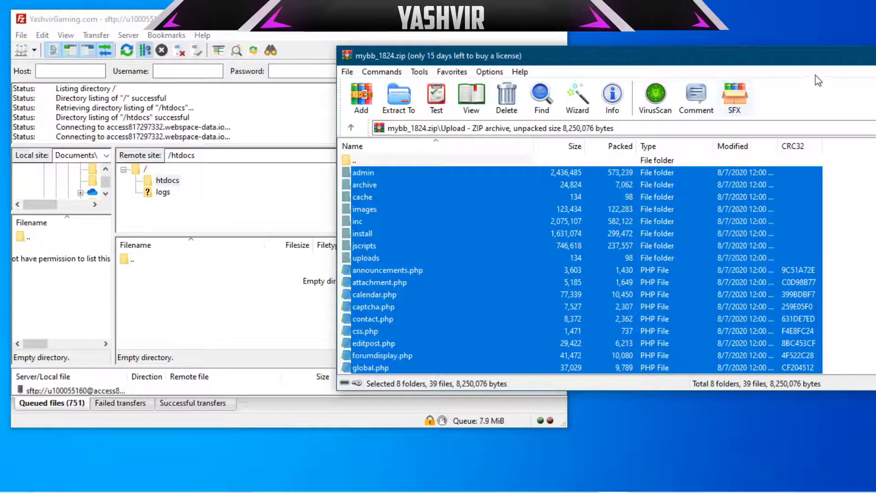
drag(821, 57, 665, 69)
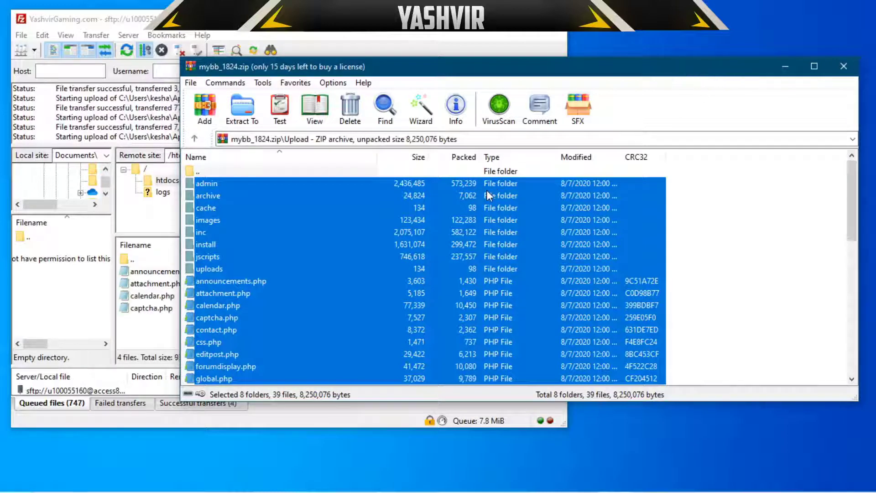
Step: Enlarge FileZilla's transfer queue to watch the MyBB upload, then minimize it while uploading
click(782, 67)
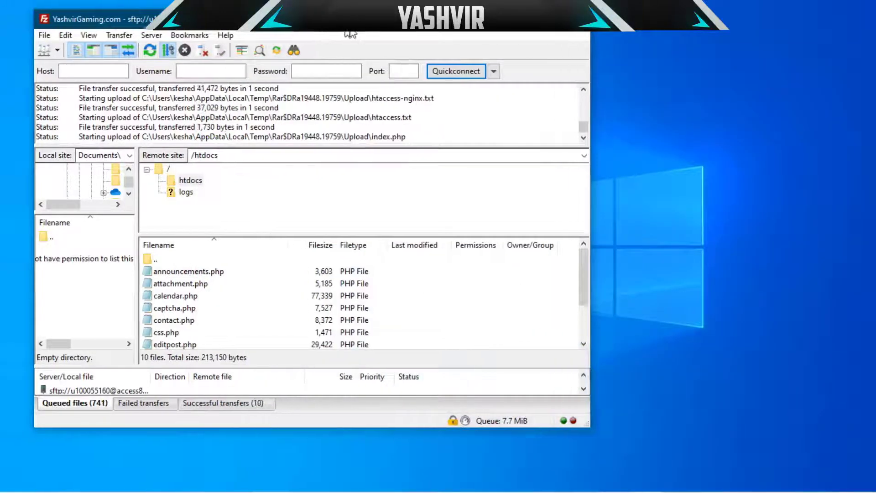
drag(346, 30, 386, 30)
drag(623, 287, 623, 328)
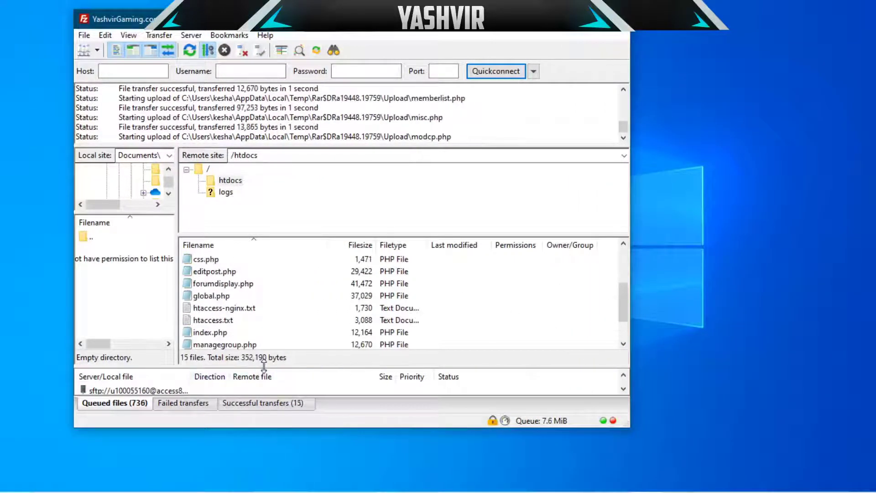
drag(264, 367, 264, 307)
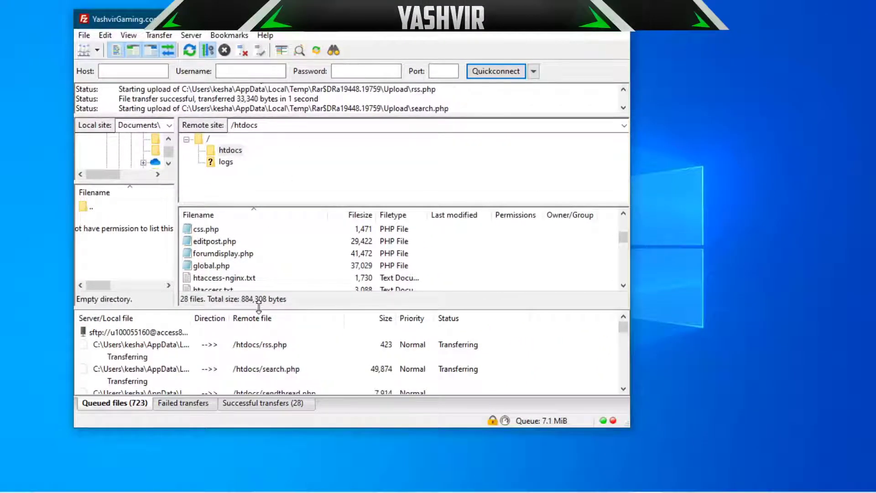
mouse_move(255, 306)
mouse_down()
mouse_move(256, 316)
mouse_move(249, 271)
mouse_move(246, 300)
mouse_up()
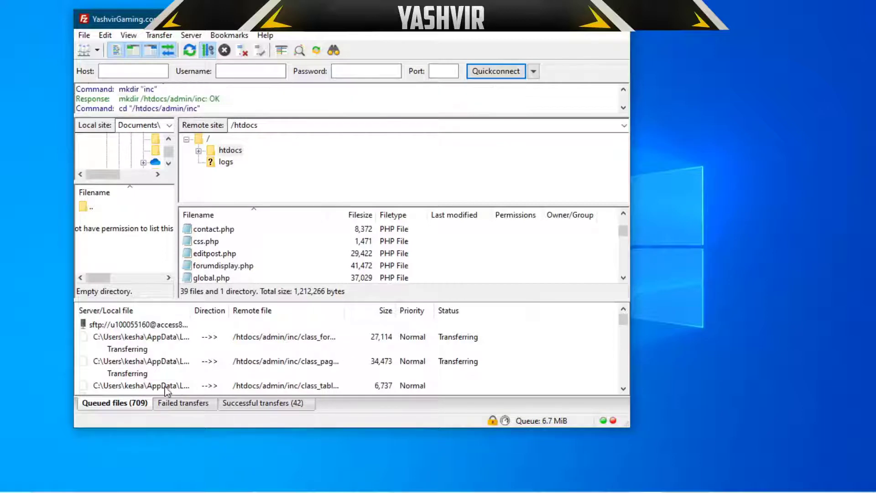
click(154, 324)
right_click(152, 323)
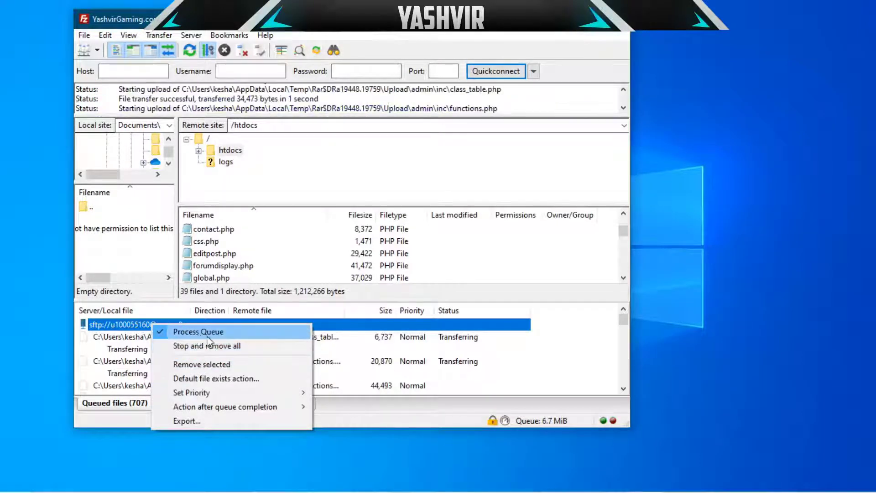
click(118, 322)
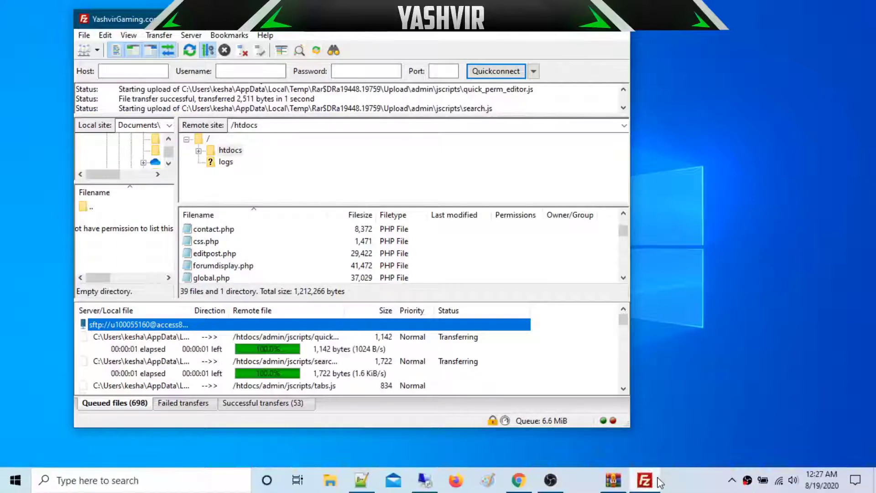
click(684, 485)
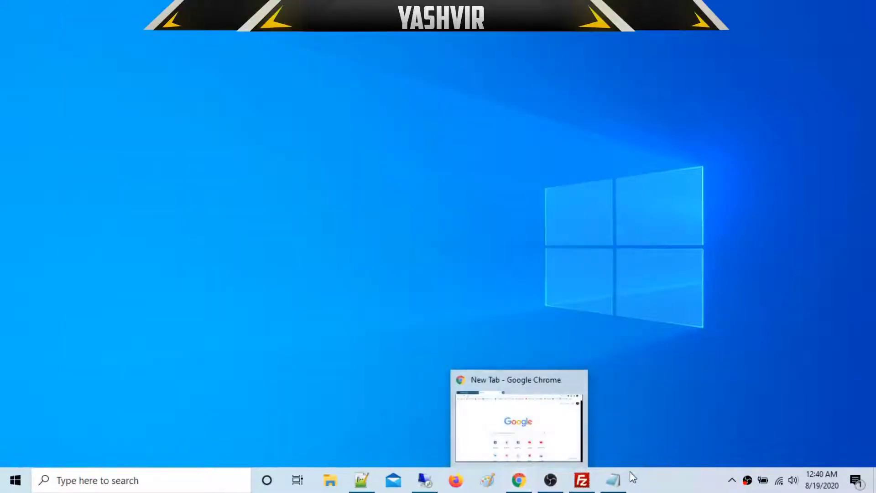
Step: Restore Notepad, reposition and narrow it, and review the theme, version and password notes
click(617, 479)
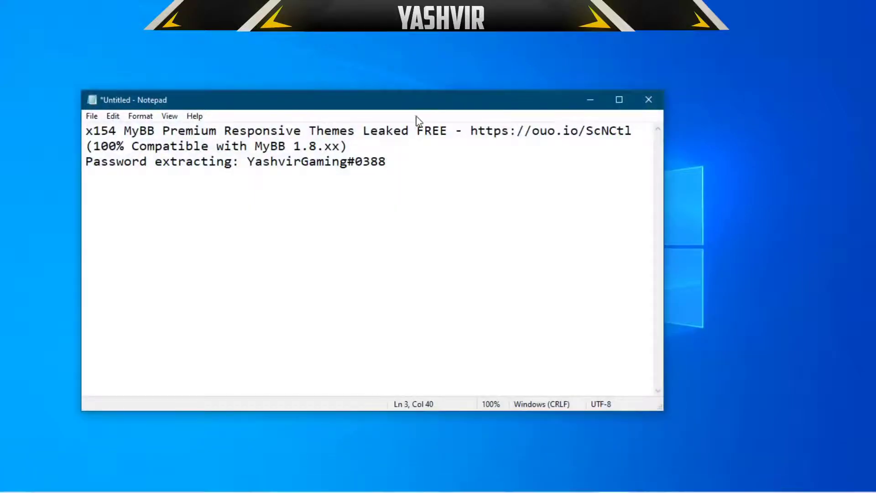
drag(409, 108, 466, 132)
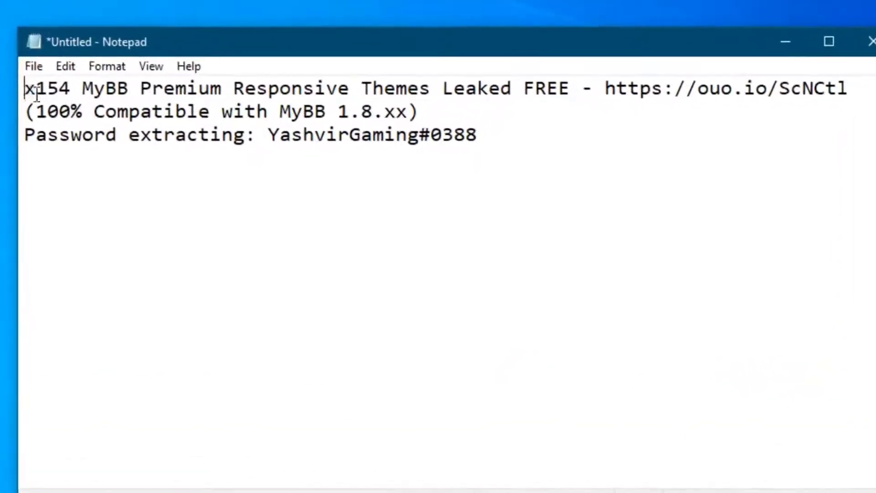
drag(138, 150, 299, 183)
click(434, 216)
drag(18, 87, 291, 87)
click(296, 88)
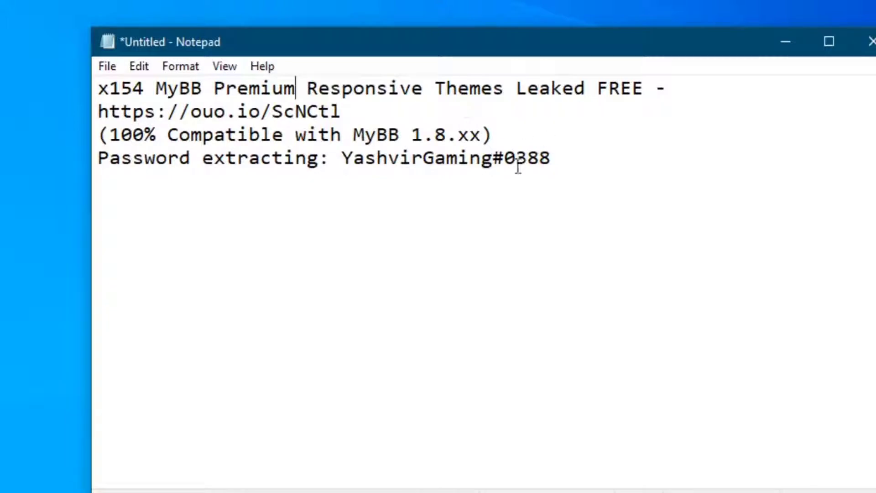
drag(392, 112, 107, 88)
click(274, 155)
drag(212, 134, 577, 142)
click(448, 134)
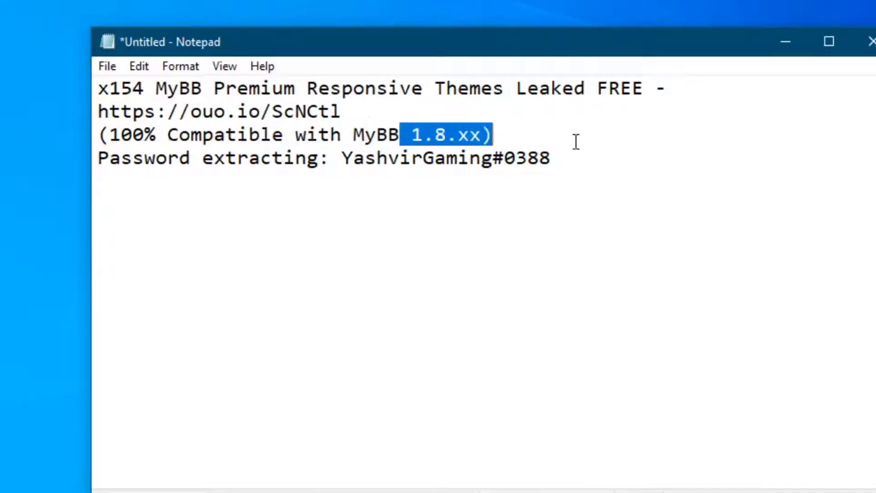
click(576, 142)
drag(483, 135, 456, 137)
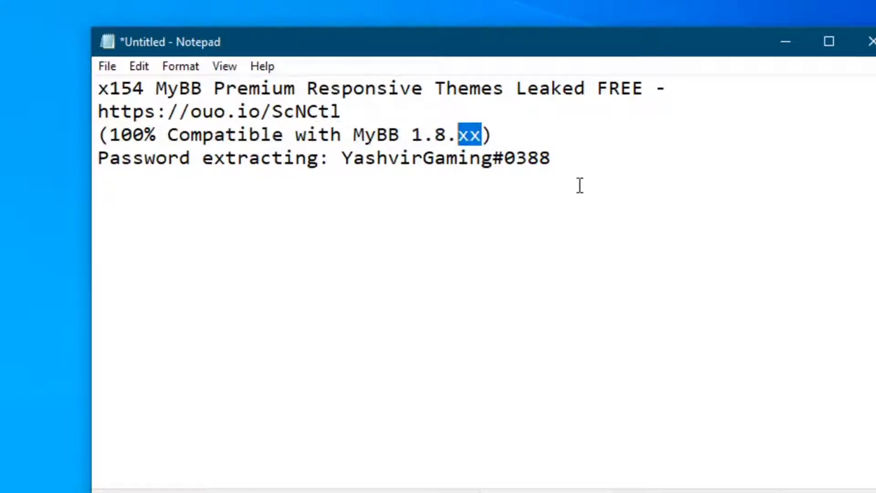
drag(580, 185, 121, 88)
click(479, 153)
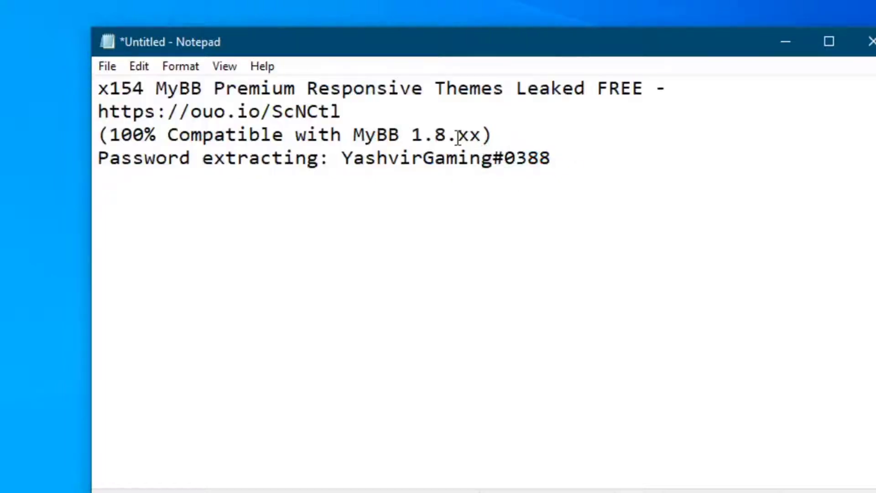
drag(470, 137, 344, 172)
click(583, 141)
click(577, 171)
Step: Cancel closing Notepad and copy the installer URL ending in /install/index.php
click(870, 42)
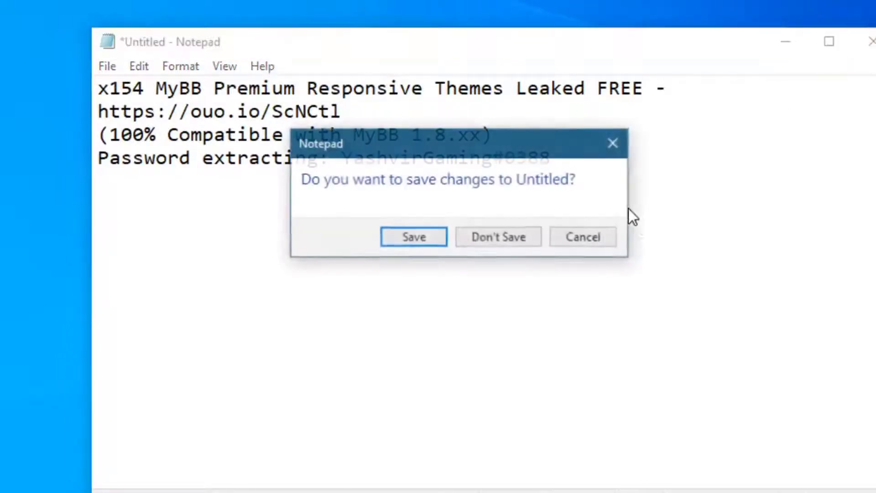
click(609, 240)
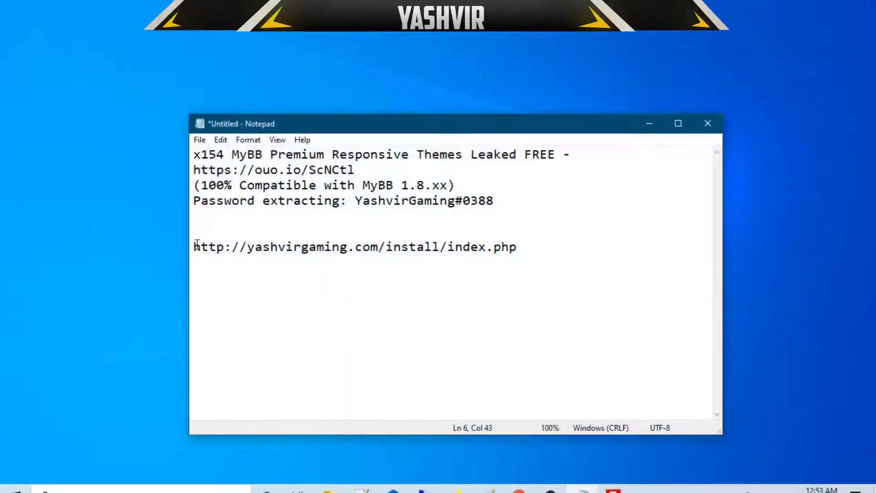
mouse_move(194, 247)
mouse_down()
mouse_move(548, 246)
mouse_move(193, 248)
mouse_up()
right_click(238, 254)
click(264, 299)
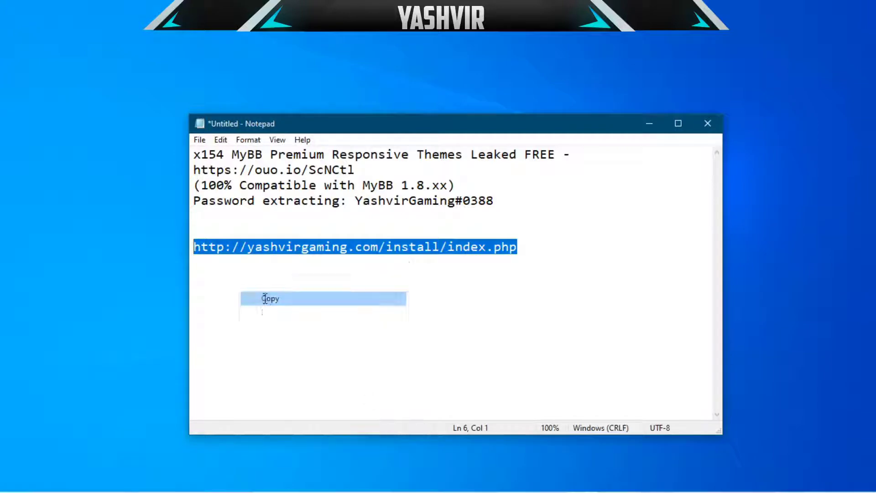
Step: Untick 'Send anonymous statistics' in the MyBB wizard and accept the license agreement
click(525, 480)
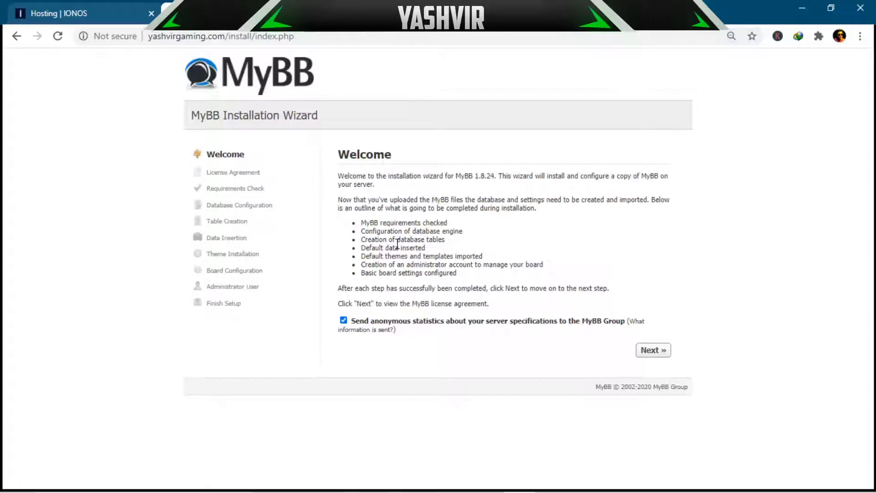
click(359, 322)
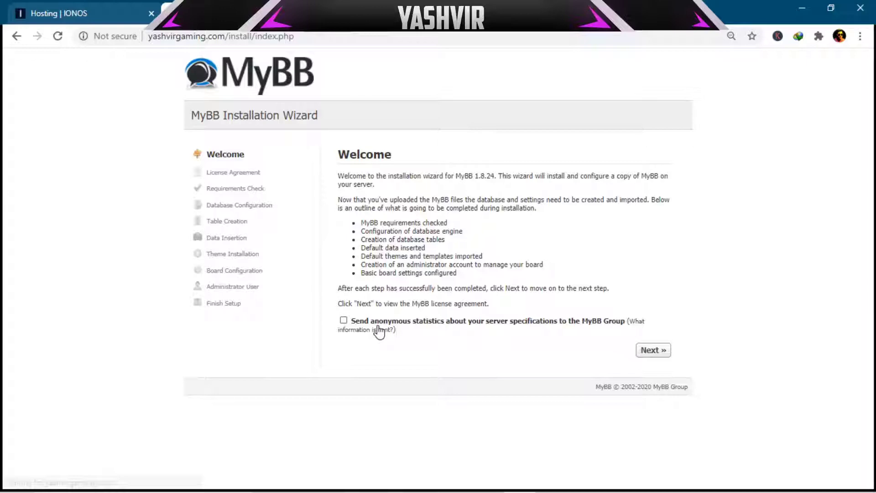
click(653, 350)
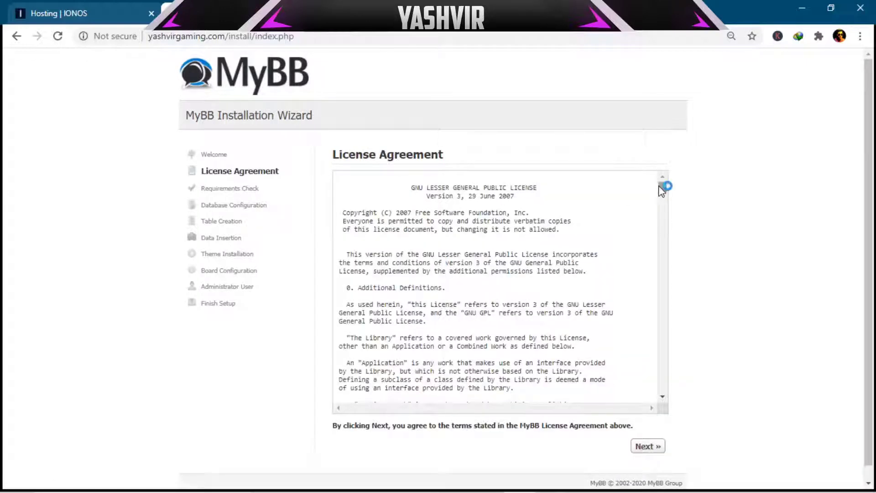
drag(661, 190, 655, 417)
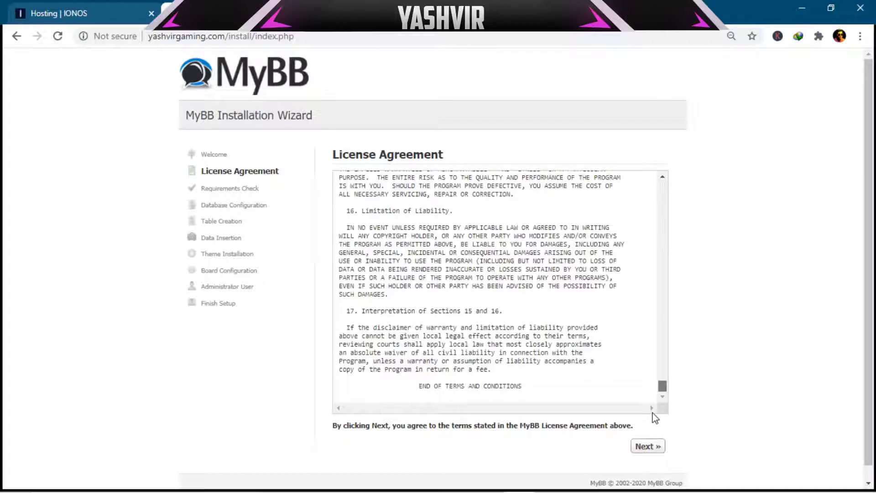
click(648, 446)
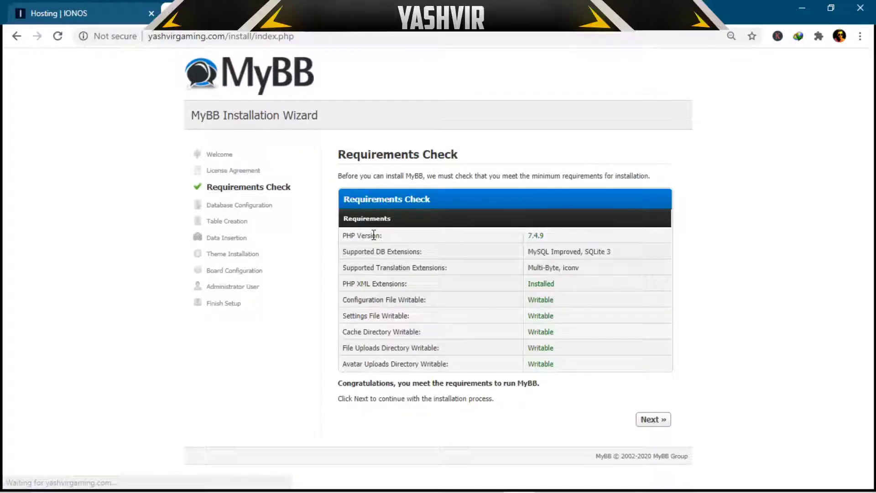
Step: Review the supported database extensions and pass the requirements check to Database Configuration
drag(350, 252, 444, 246)
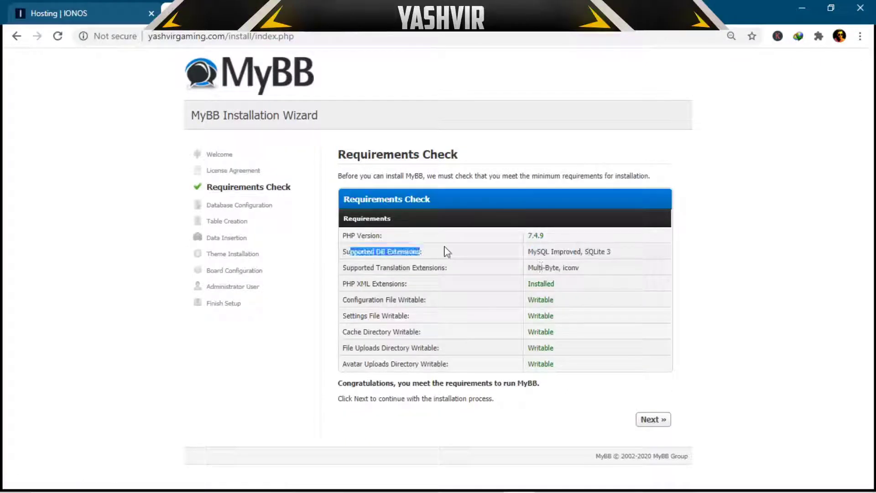
click(470, 247)
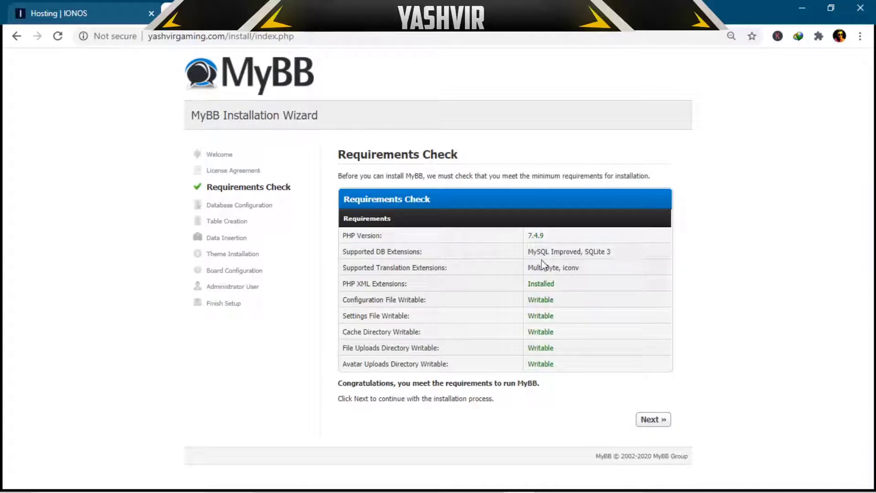
drag(529, 255, 602, 255)
click(602, 255)
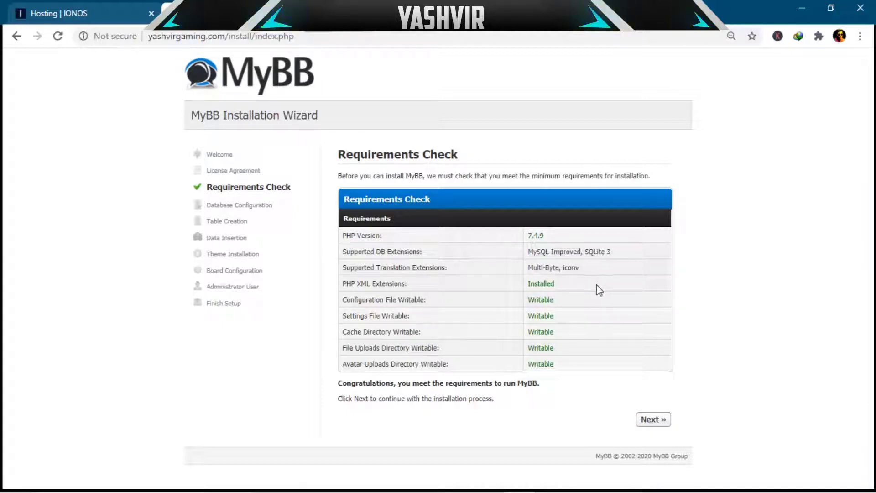
click(650, 419)
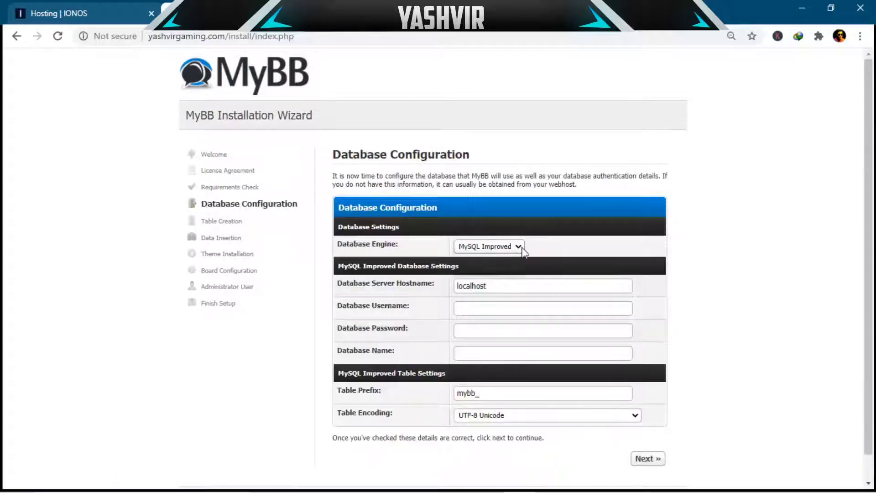
Step: Keep MySQL Improved with localhost hostname, then return to the IONOS Hosting Overview
click(520, 247)
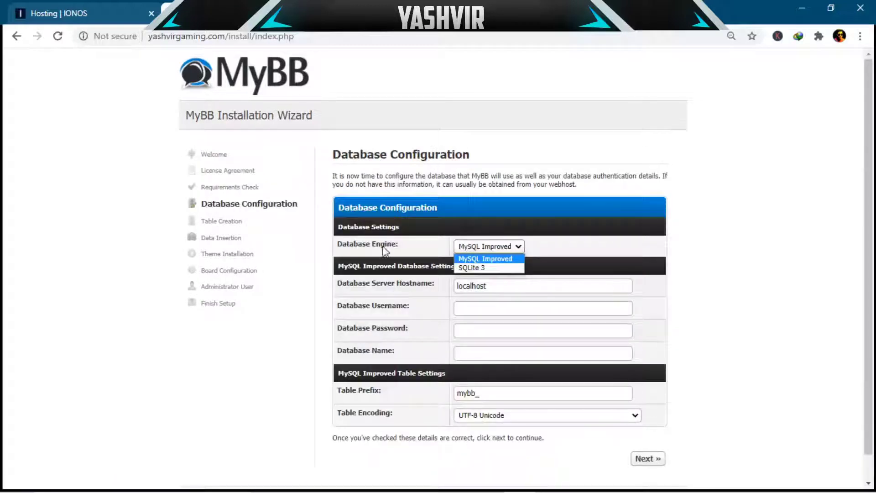
click(479, 259)
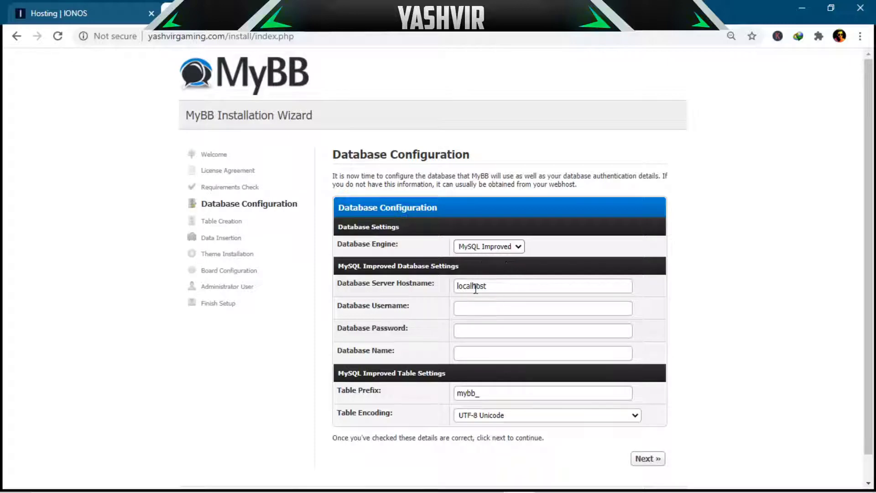
drag(354, 284, 403, 294)
click(418, 285)
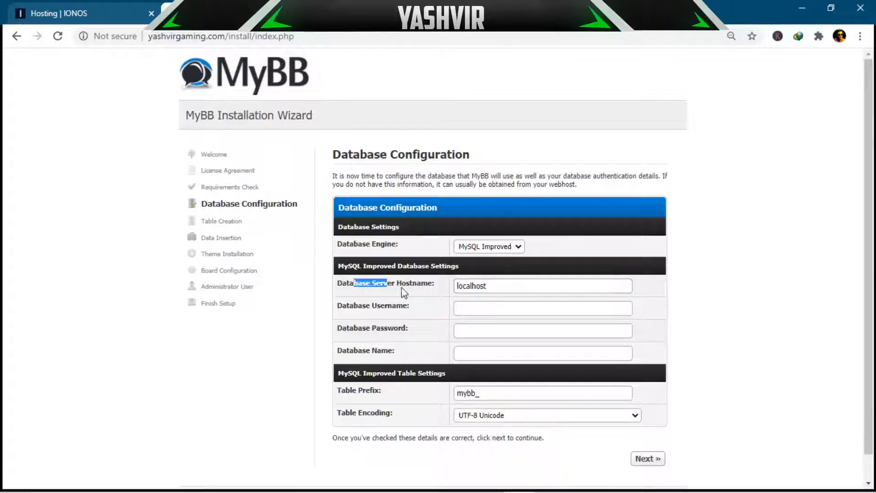
click(432, 291)
click(41, 14)
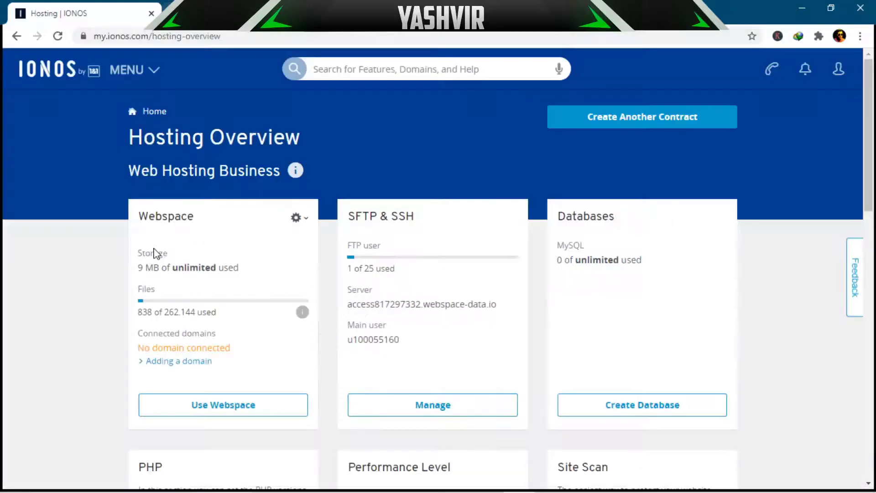
Step: Start a new MySQL 5.7 database in IONOS, keeping MySQL Improved as the engine
click(620, 409)
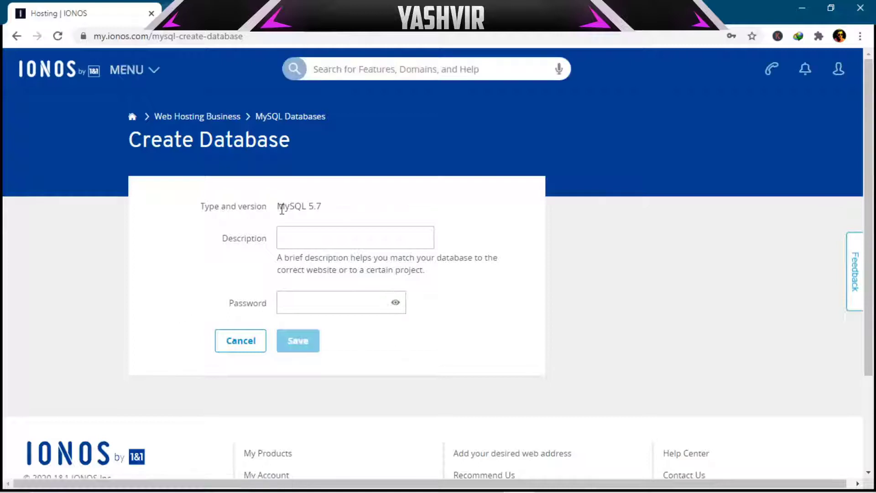
drag(279, 205, 334, 211)
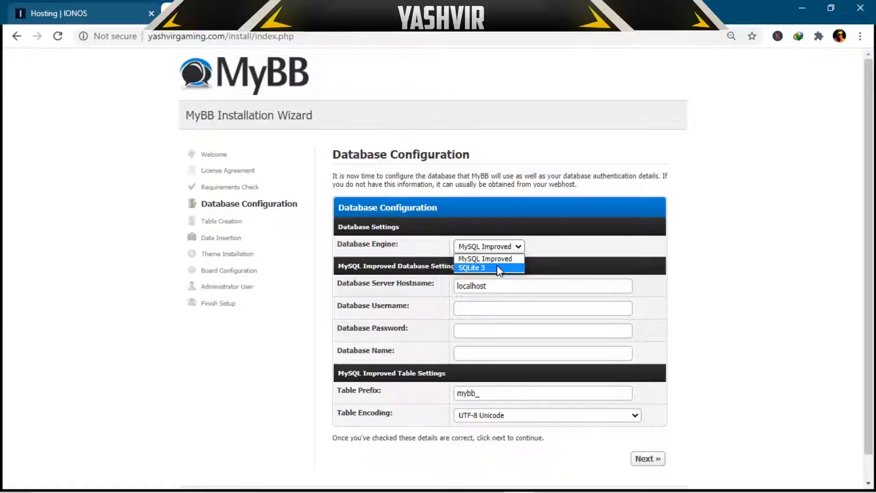
click(172, 83)
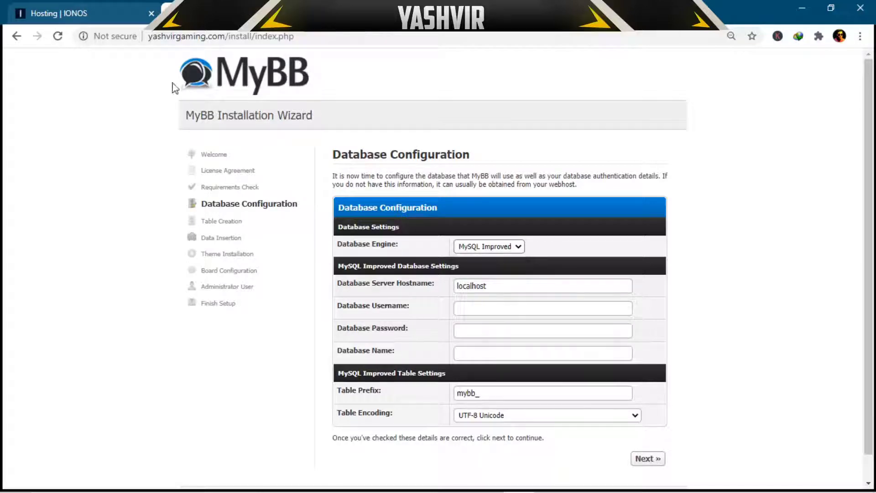
click(105, 13)
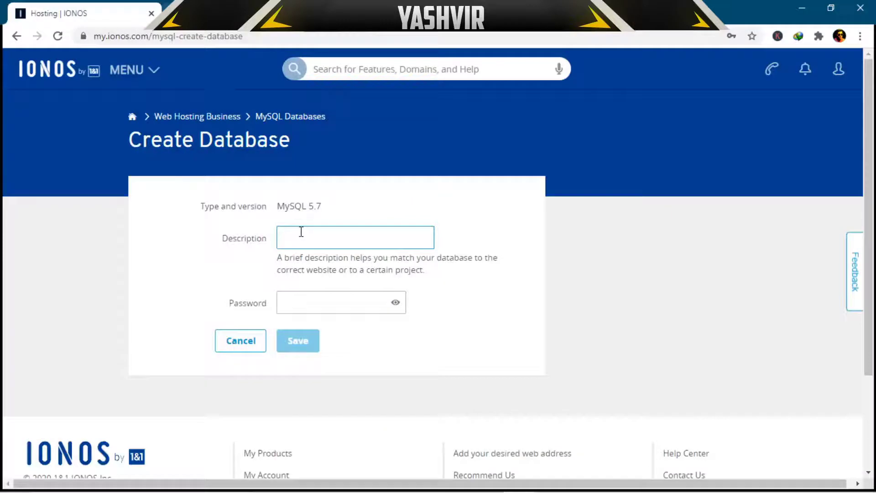
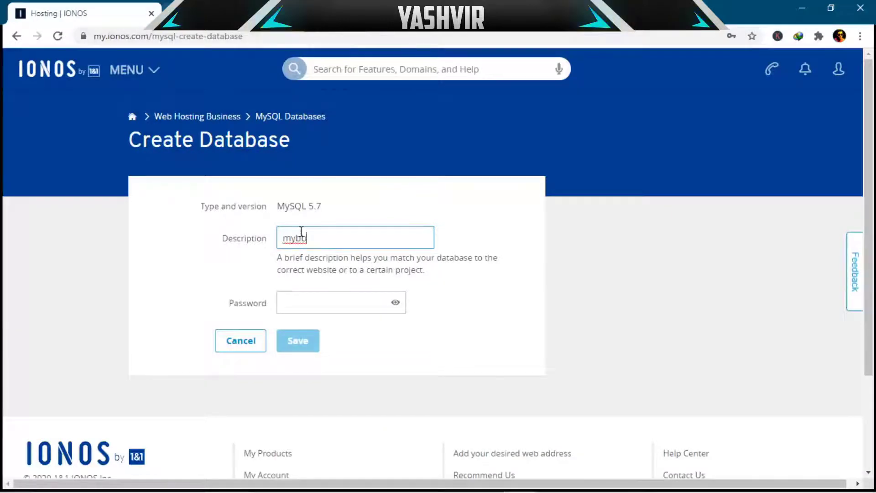
Step: Describe the database as 'forum', set a password, and save it
drag(317, 242, 231, 237)
text(forum)
drag(349, 256, 445, 271)
click(475, 277)
drag(310, 259, 446, 276)
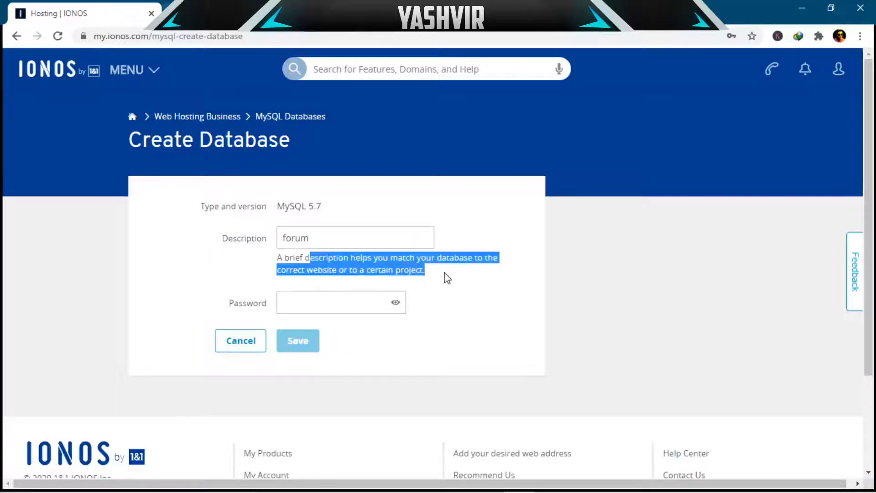
drag(319, 236, 221, 236)
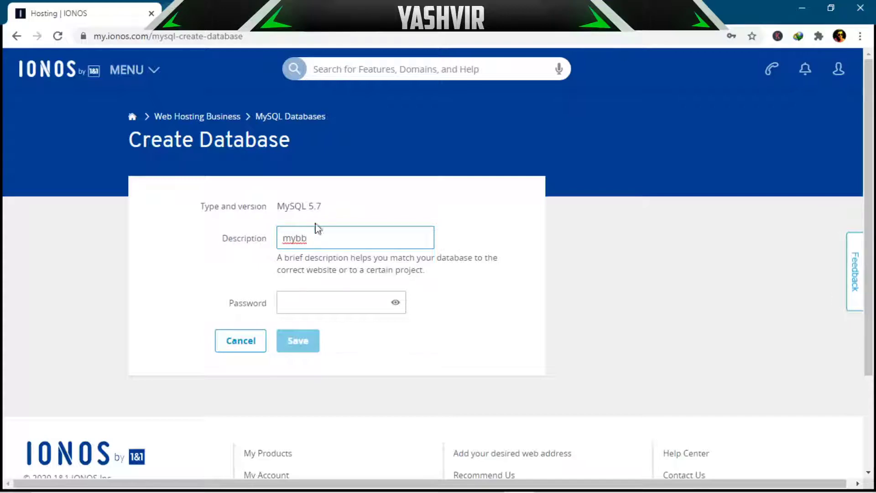
double_click(276, 236)
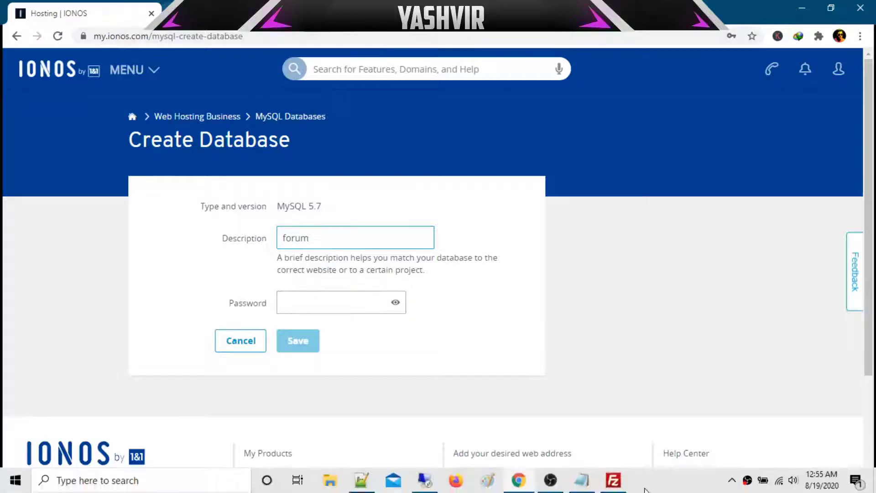
click(652, 485)
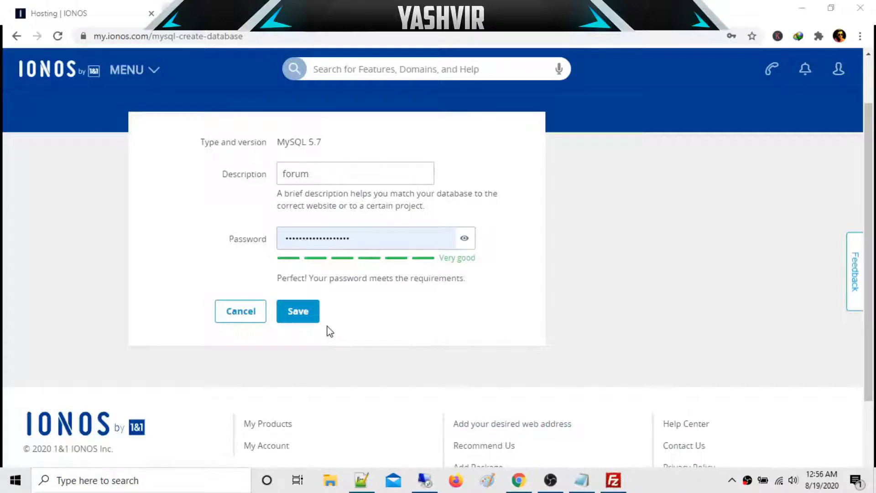
click(307, 313)
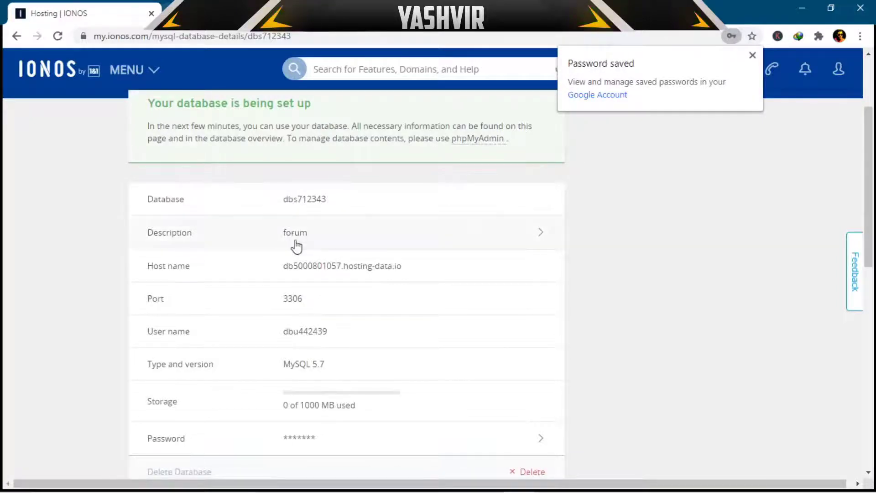
Step: Copy the IONOS database host name into MyBB's hostname field, replacing localhost
double_click(322, 266)
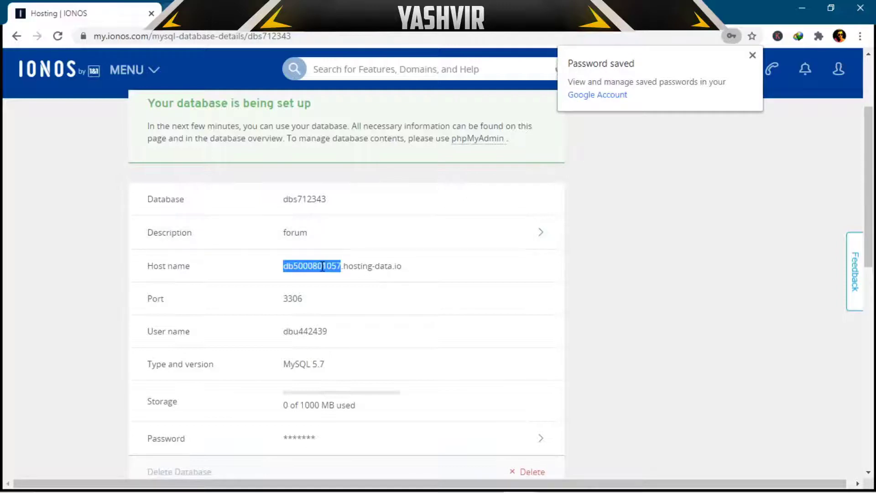
right_click(323, 266)
click(349, 276)
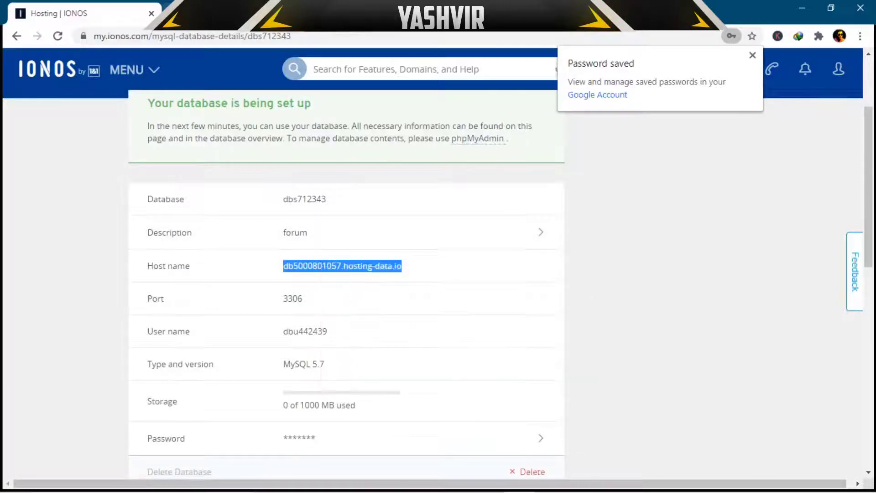
key(ctrl+Tab)
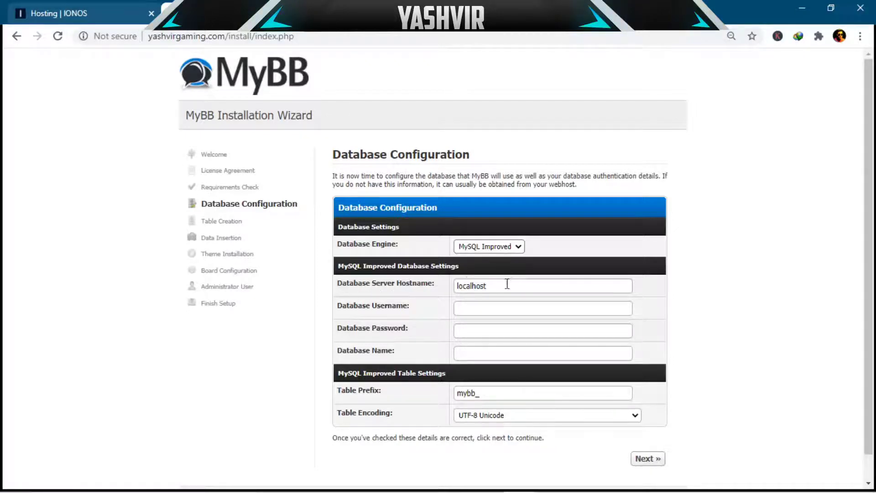
drag(507, 284, 384, 283)
key(ctrl+v)
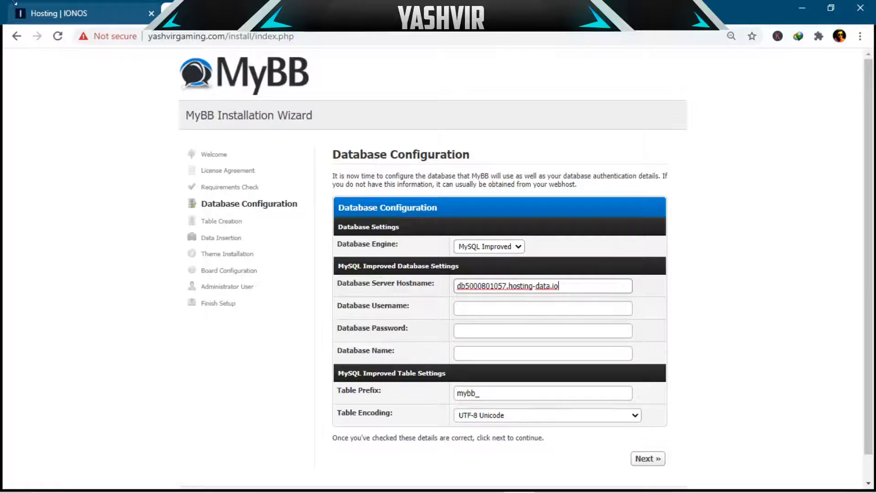
Step: Copy the IONOS database user name into MyBB's Database Username field
click(40, 6)
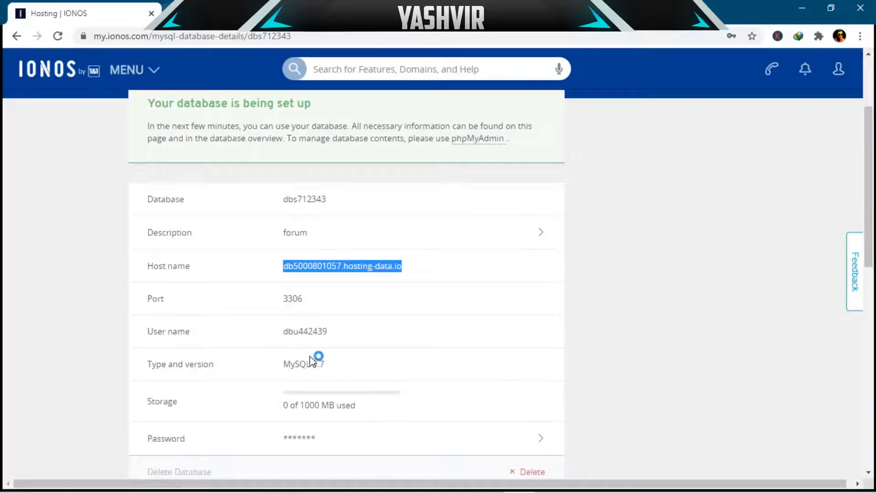
double_click(309, 331)
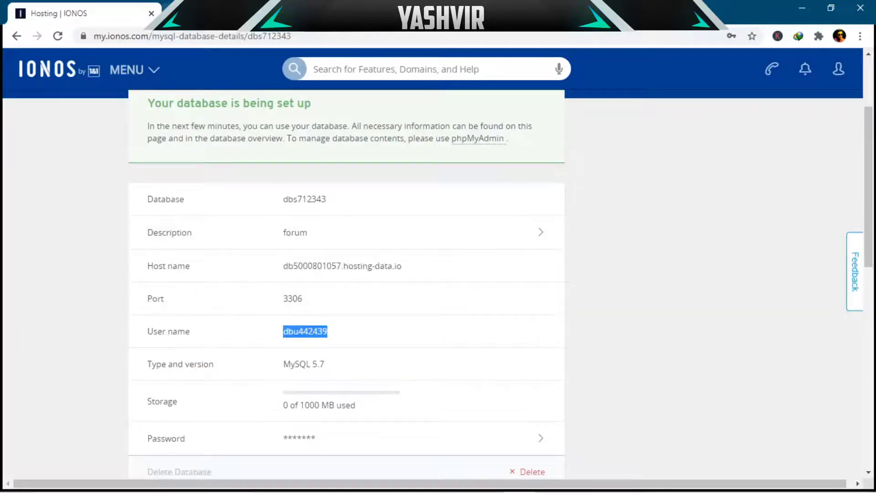
click(214, 13)
click(475, 305)
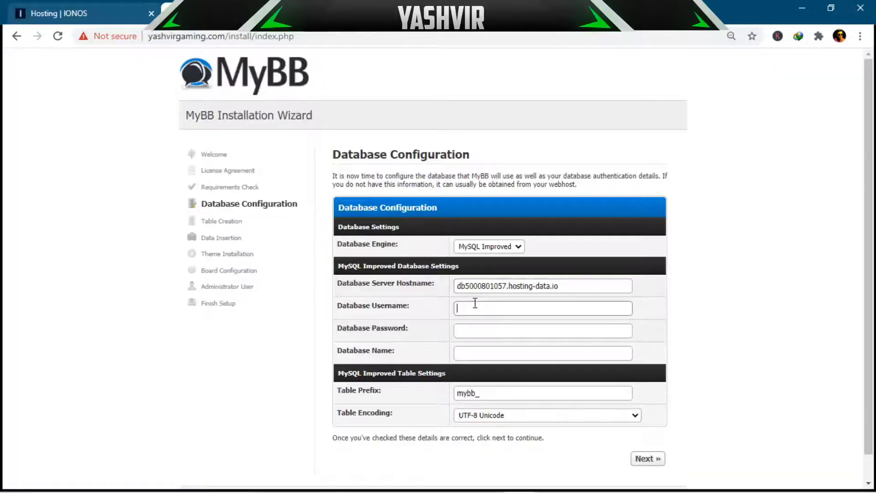
key(ctrl+v)
Step: Copy the IONOS database name into MyBB's Database Name field
click(59, 13)
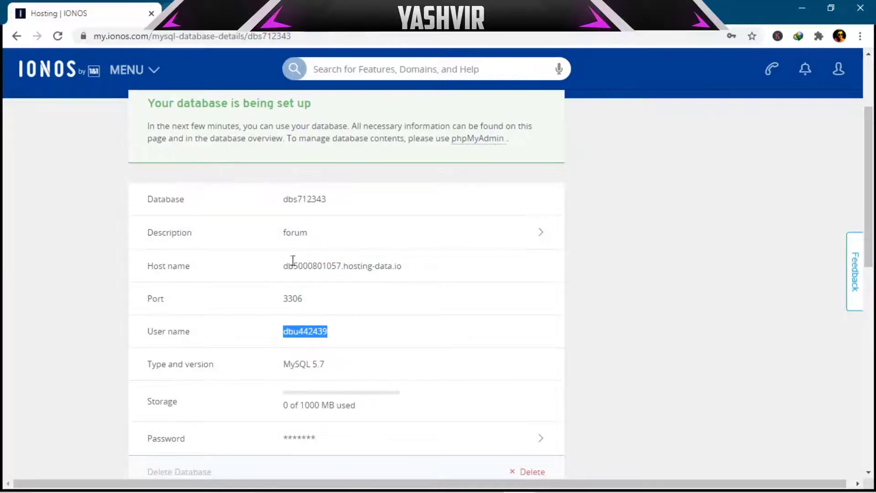
drag(329, 200, 259, 199)
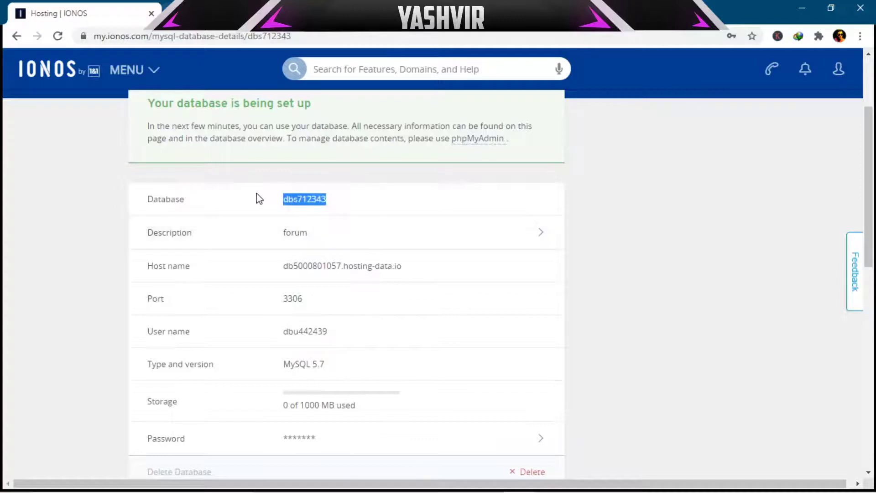
key(alt+Tab)
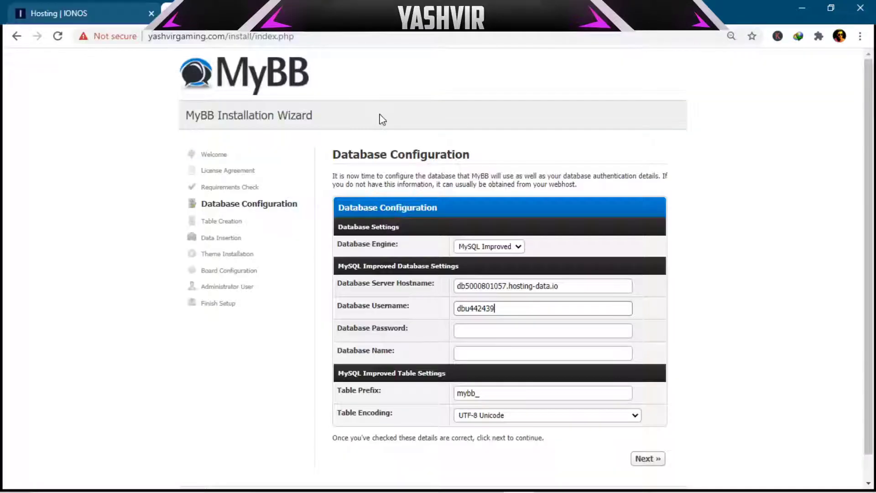
click(489, 352)
key(ctrl+v)
Step: Paste the database password, keep the mybb_ table prefix, and submit the database settings
click(479, 326)
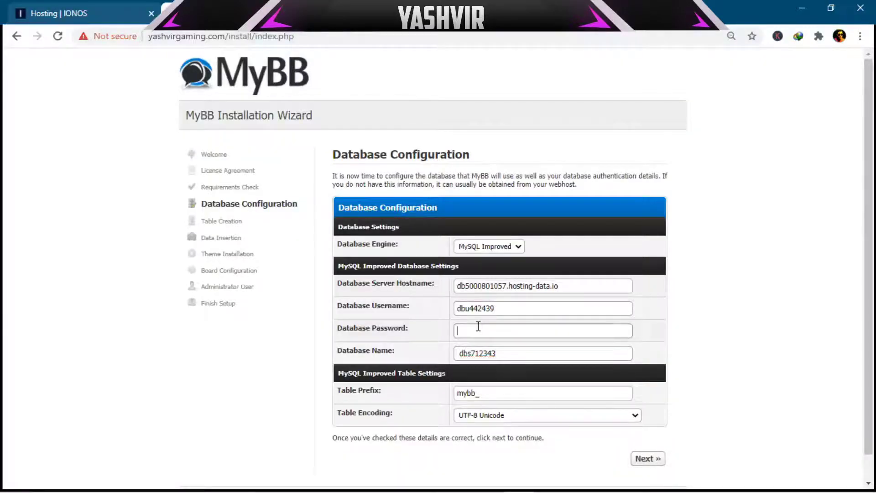
key(ctrl+v)
drag(495, 329, 411, 333)
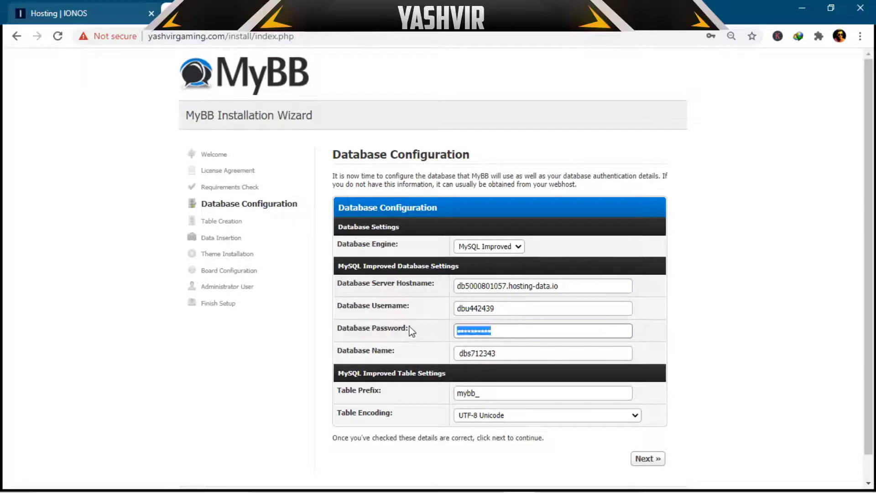
key(BackSpace)
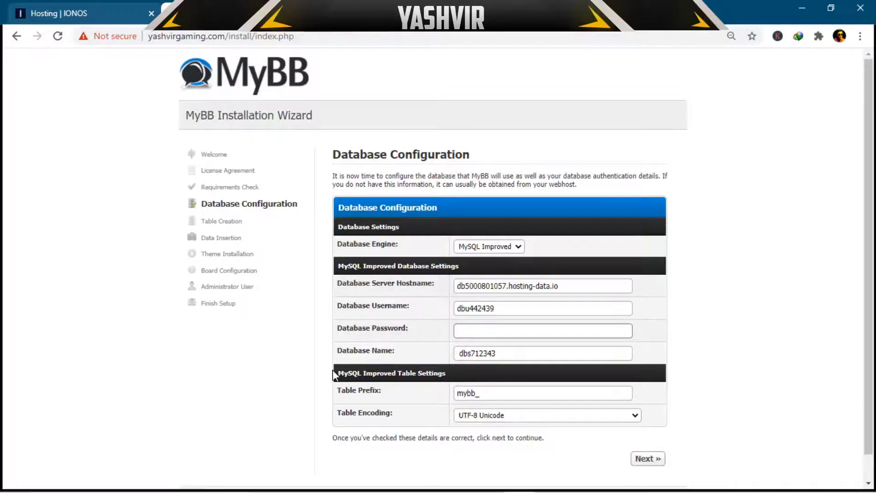
click(48, 13)
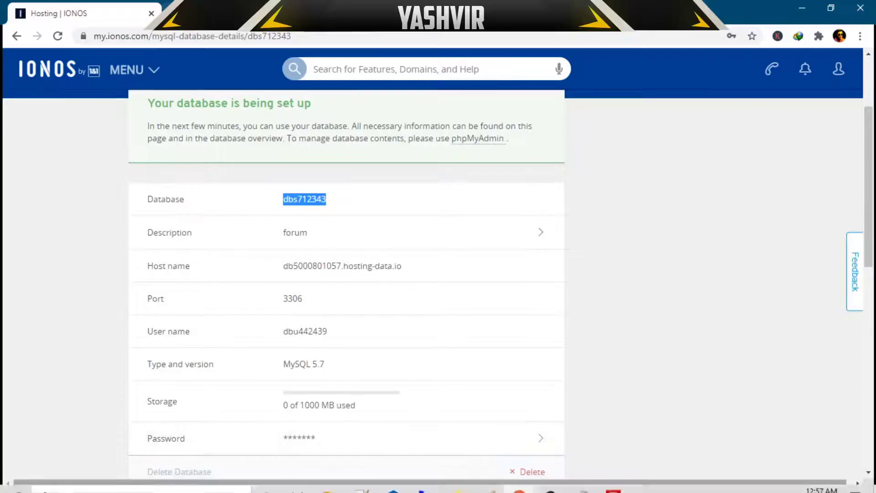
click(675, 485)
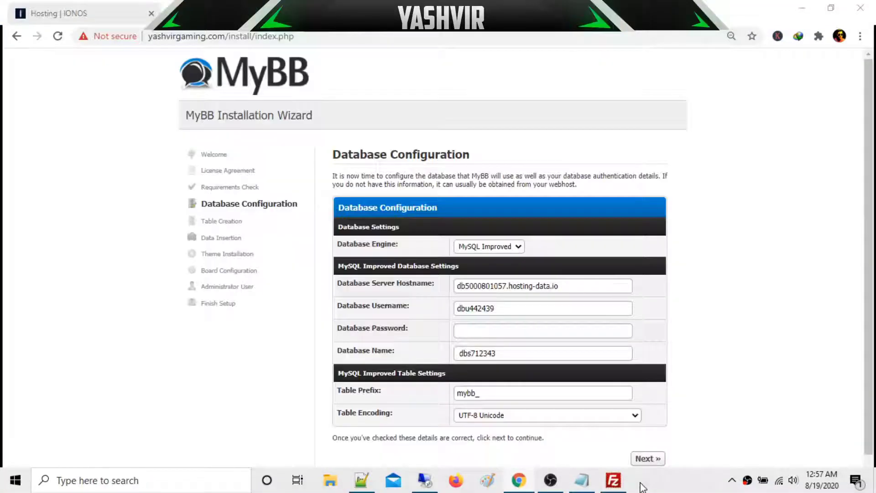
click(480, 333)
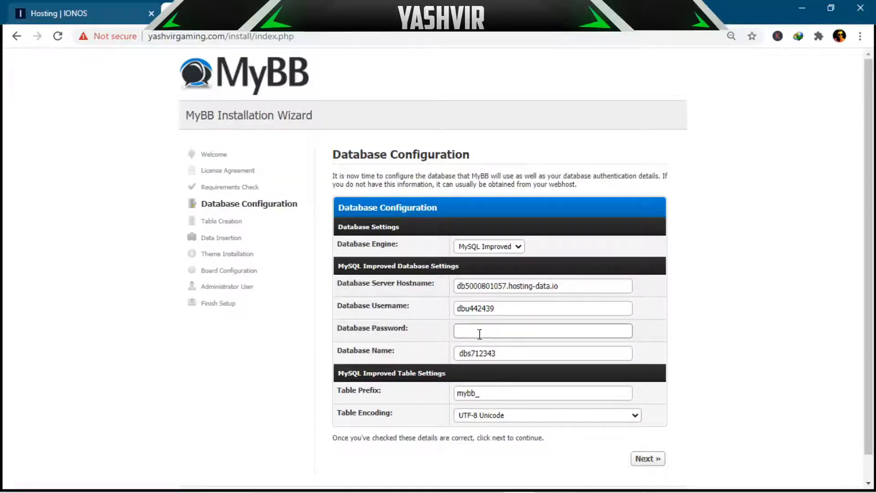
key(ctrl+v)
click(502, 393)
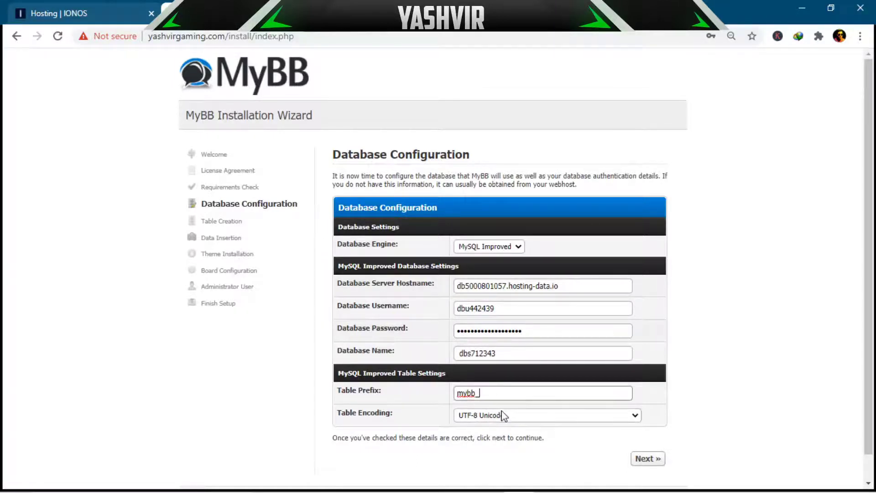
click(660, 458)
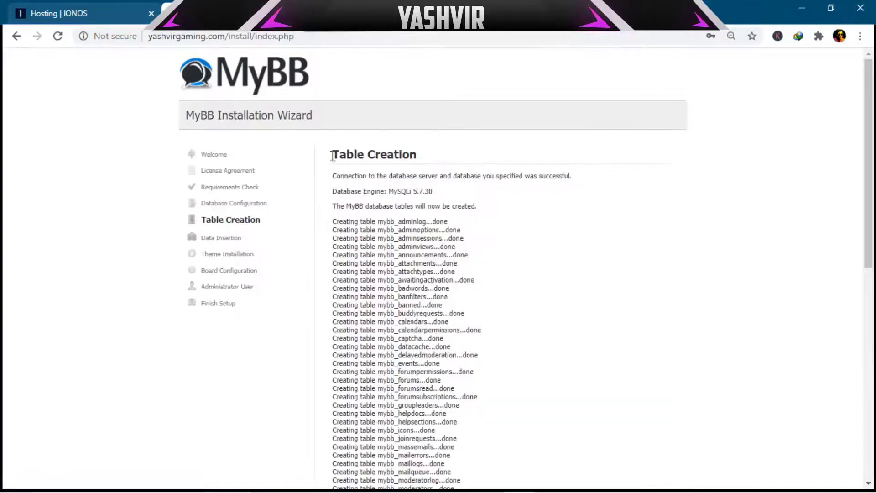
Step: Continue through the Table Creation, Data Insertion and Theme Installation steps
drag(333, 154, 426, 161)
click(569, 221)
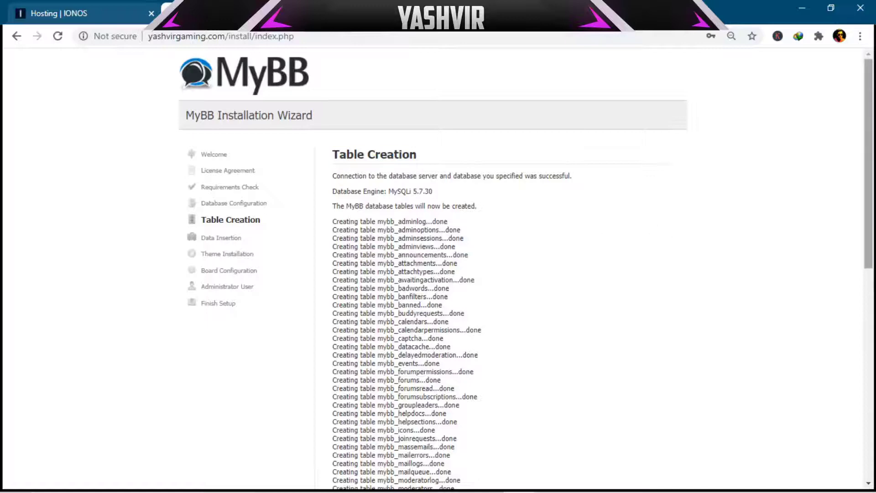
drag(870, 181, 834, 430)
drag(395, 412, 525, 419)
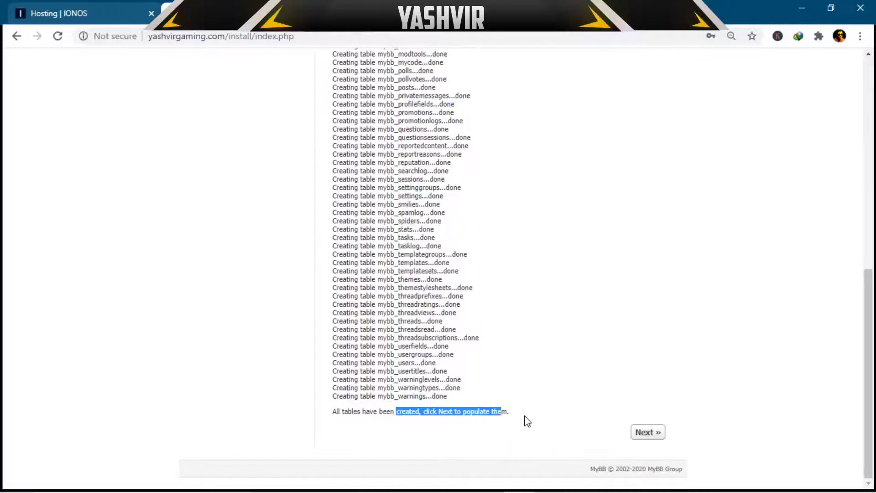
click(525, 419)
click(647, 436)
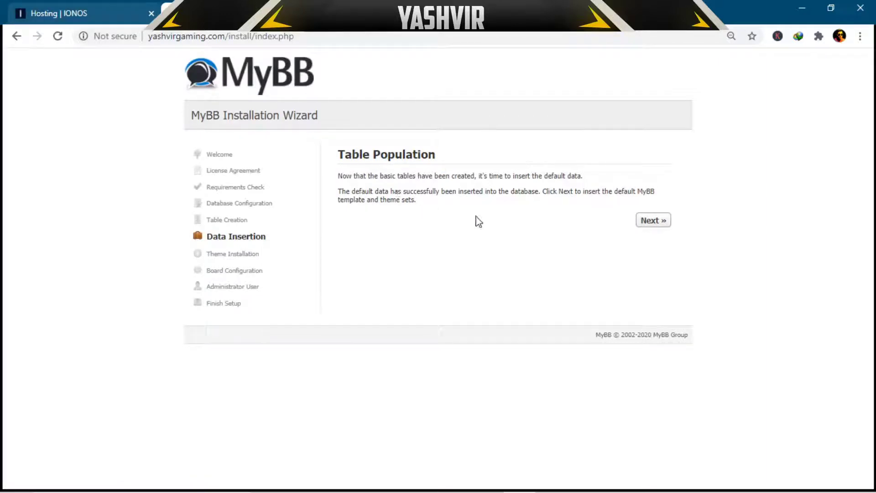
click(656, 220)
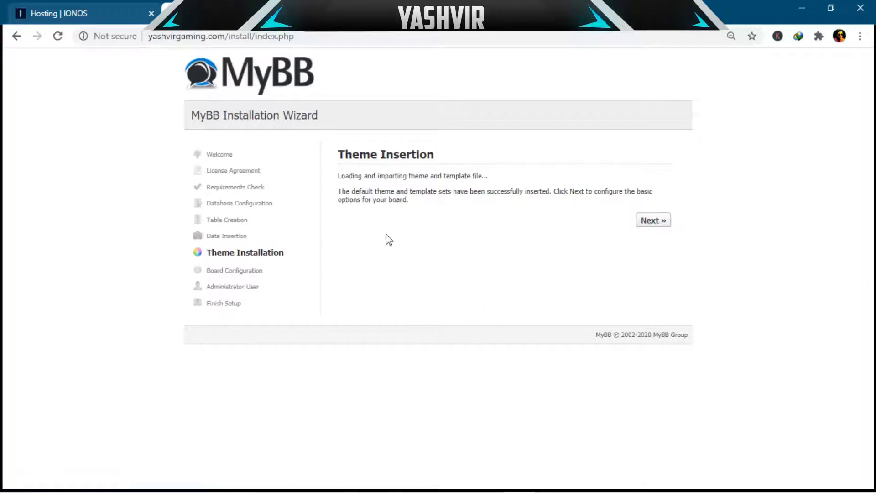
click(650, 223)
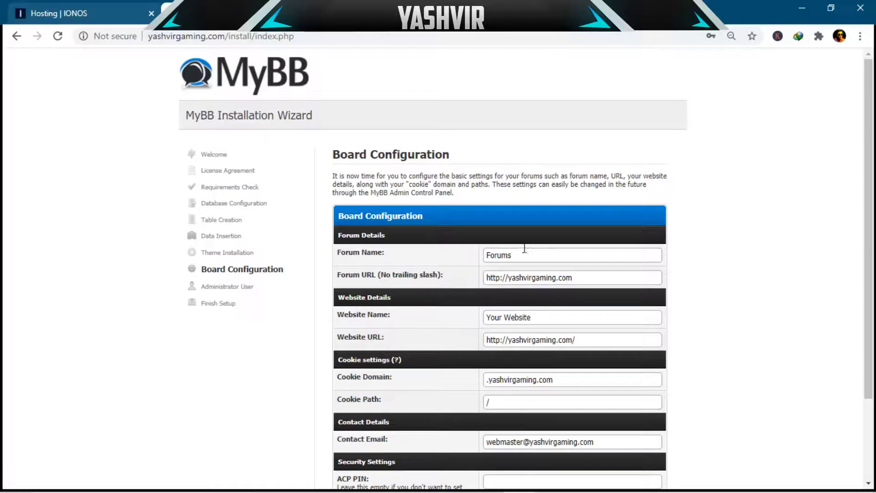
Step: Fill in the forum name, website name, contact email and ACP PIN, then submit the board configuration
drag(518, 254, 450, 260)
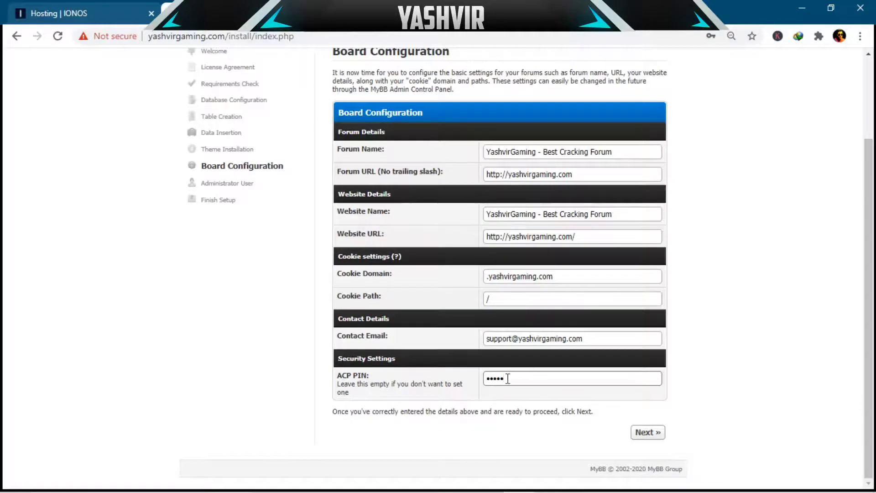
drag(508, 377, 383, 385)
click(382, 385)
click(647, 432)
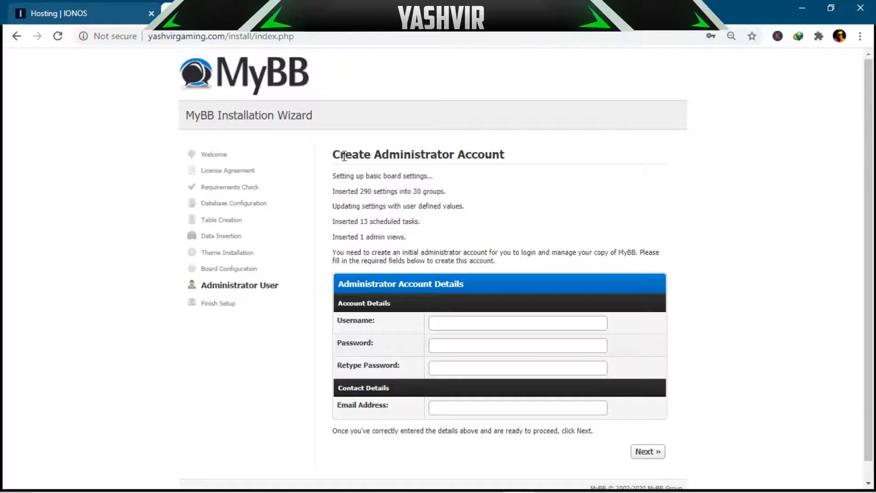
Step: Enter the administrator username and password
click(452, 323)
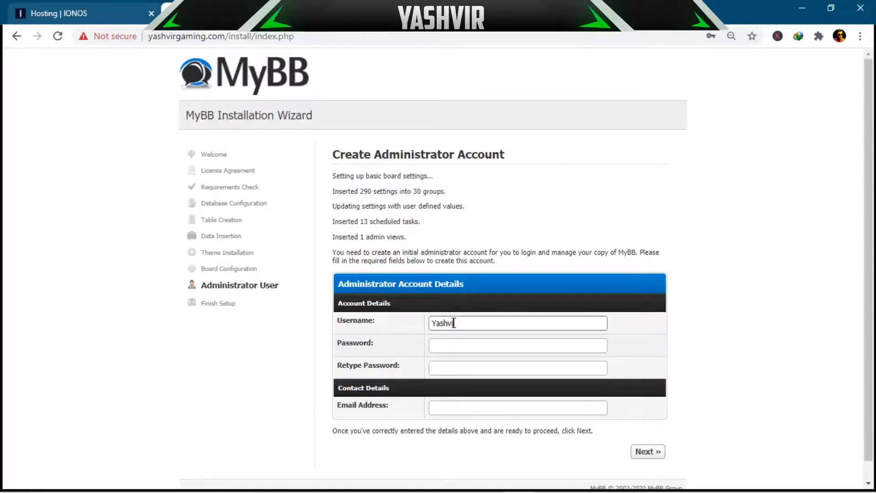
click(475, 343)
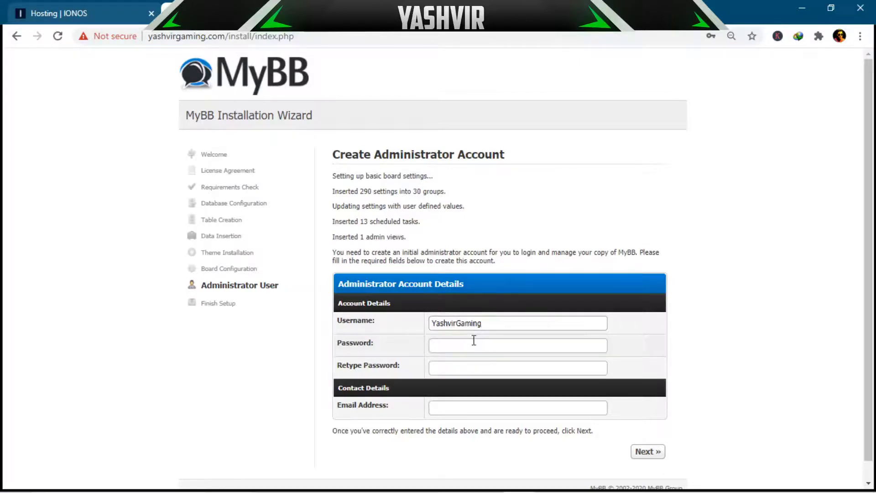
click(371, 352)
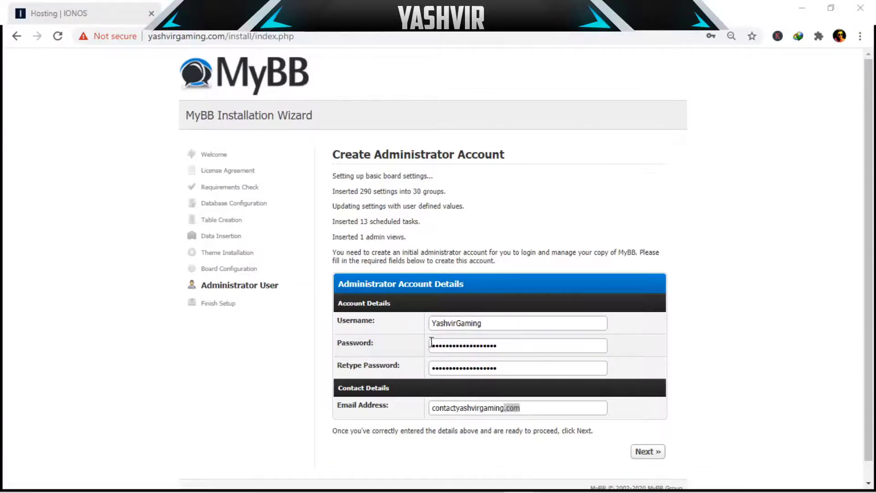
Step: Enter the administrator email address, submit the account, and decline Chrome's save-password offer
click(529, 407)
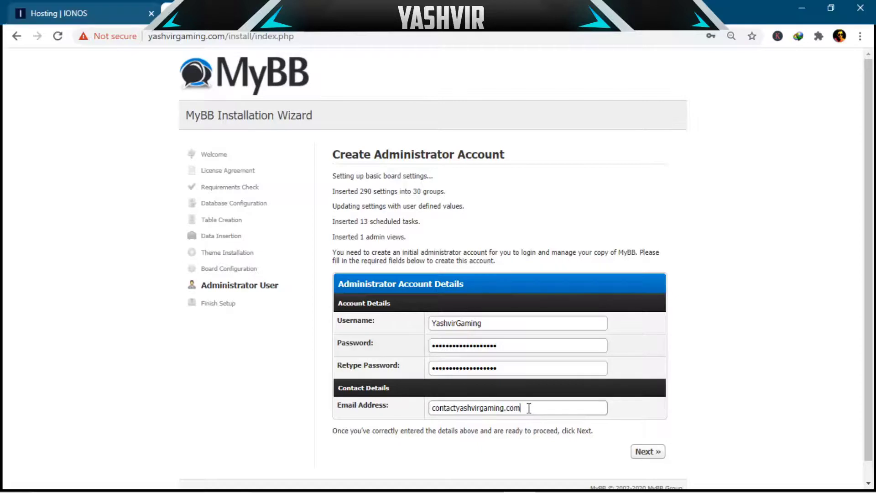
drag(531, 406, 412, 395)
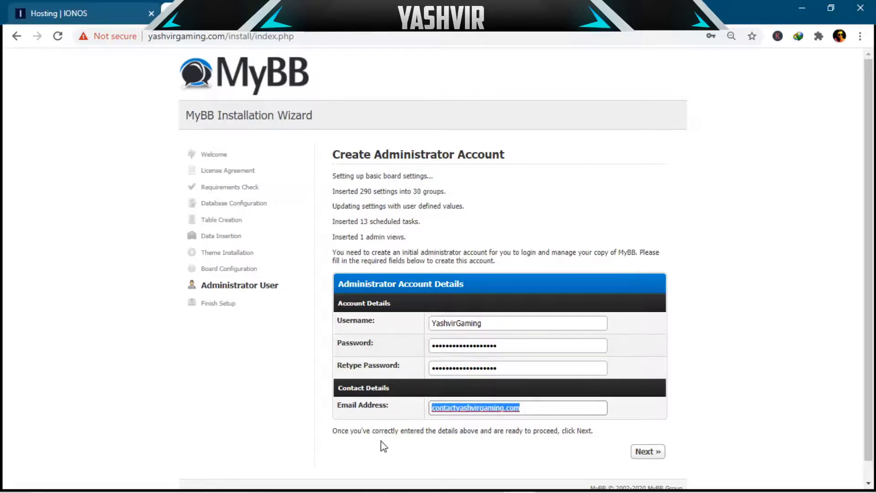
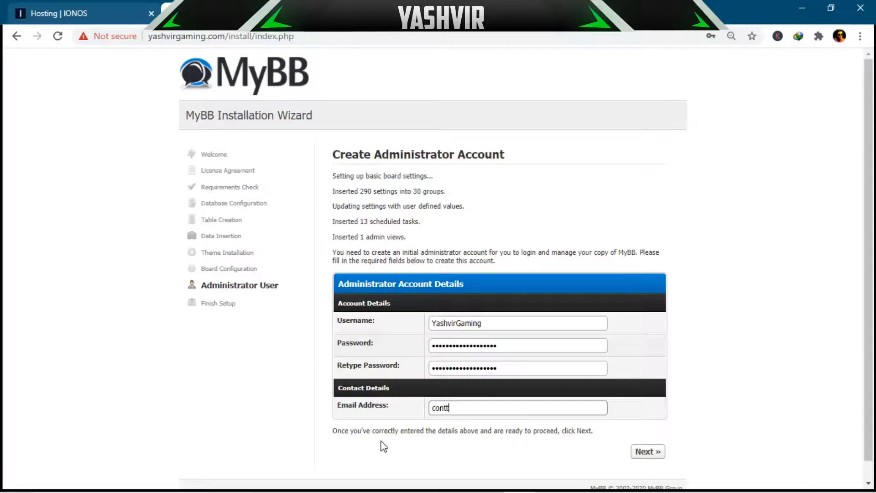
key(ctrl+a)
key(BackSpace)
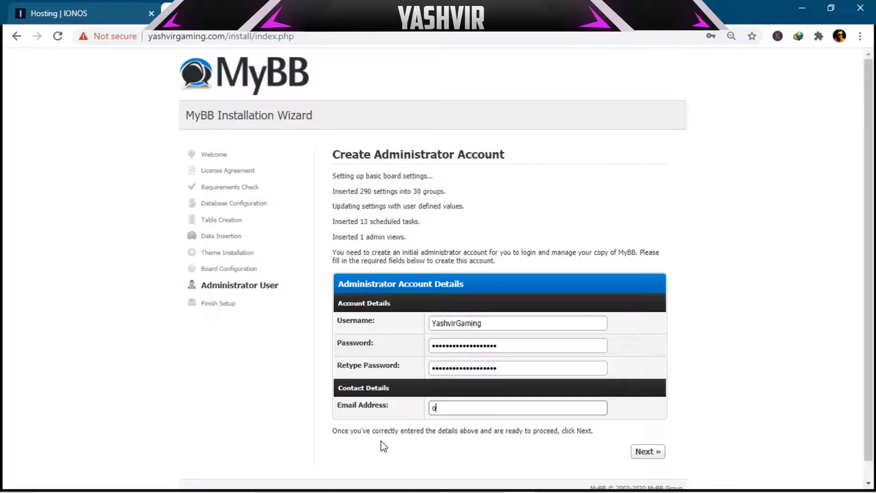
text(contac)
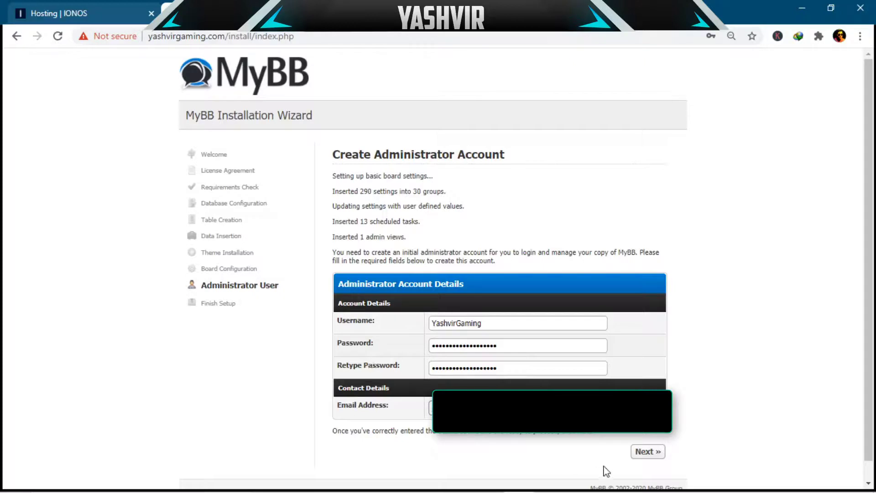
click(652, 458)
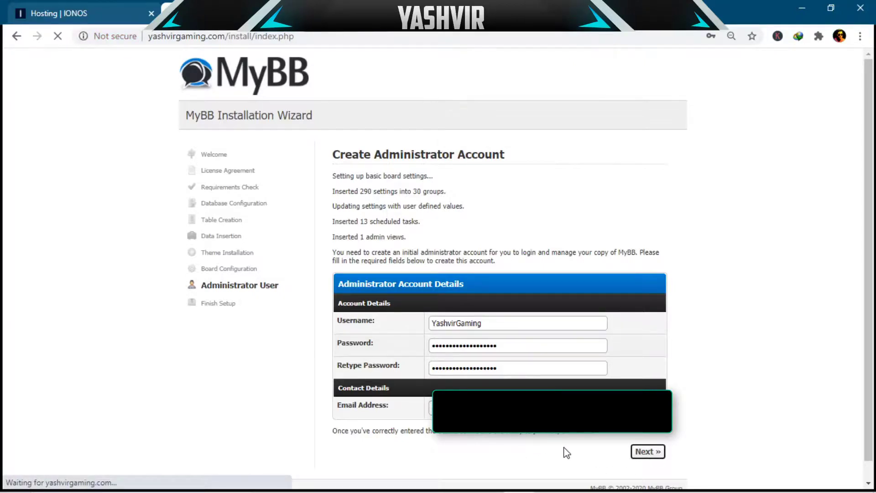
click(394, 250)
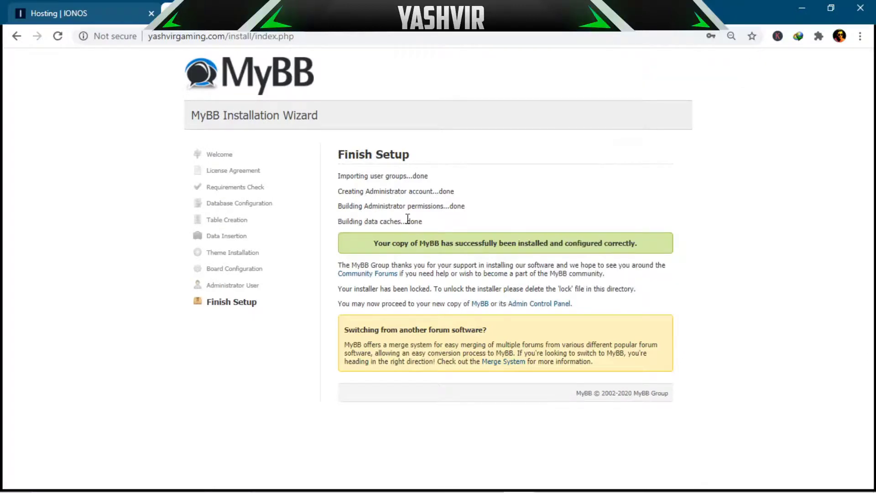
Step: Log into the Admin Control Panel with the saved admin login and secret PIN, dismissing the password-update bubble
drag(348, 155, 365, 157)
click(443, 221)
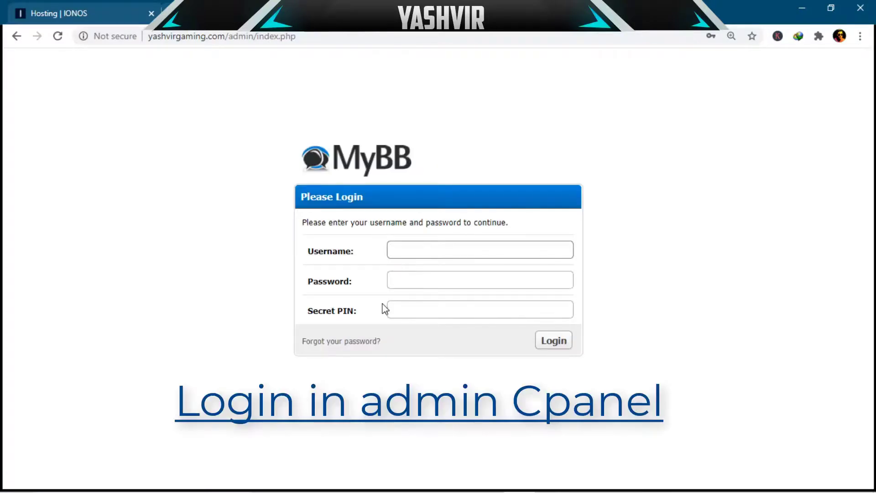
click(403, 247)
text(Yashvir)
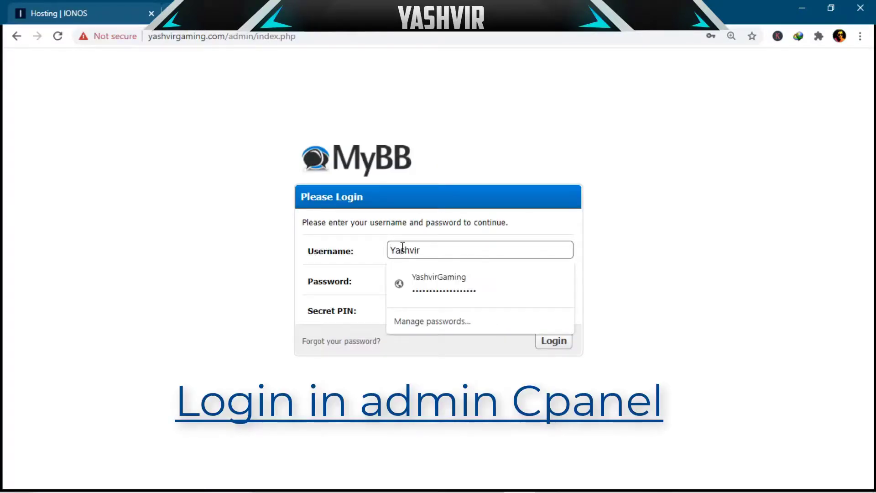
click(434, 279)
click(419, 313)
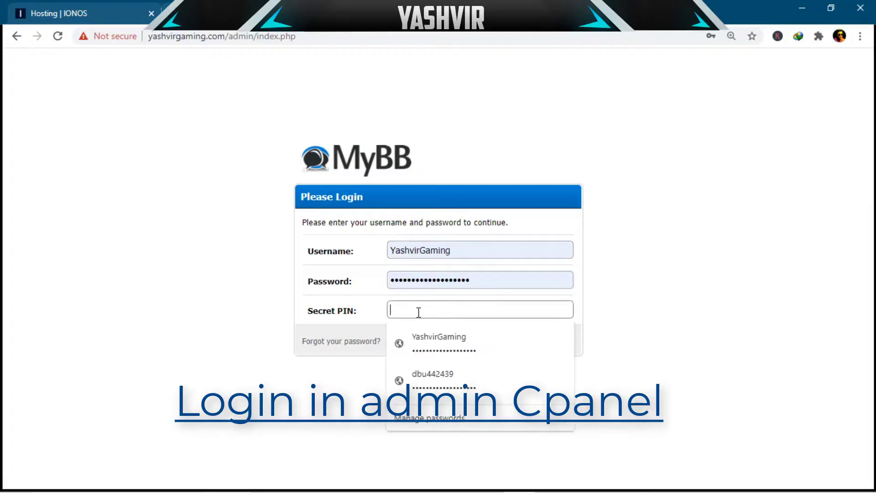
text(•••••)
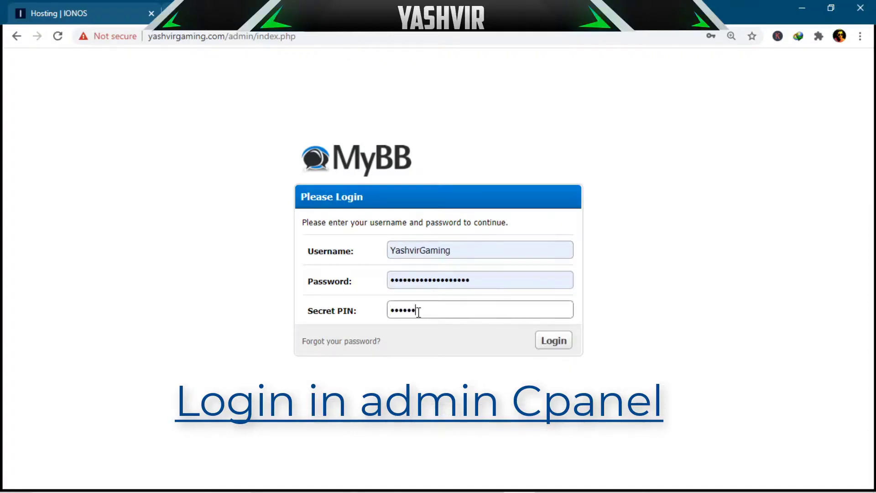
key(BackSpace)
key(BackSpace)
key(BackSpace)
key(BackSpace)
key(BackSpace)
text(•••••)
click(553, 343)
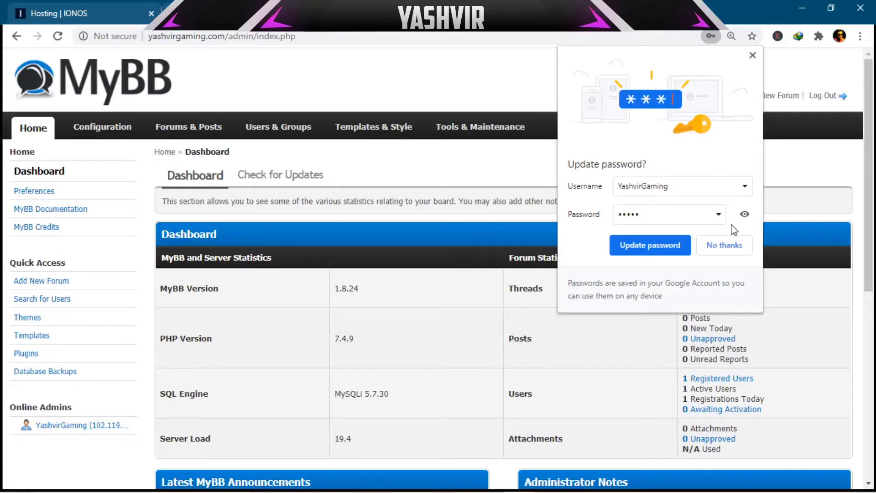
click(729, 245)
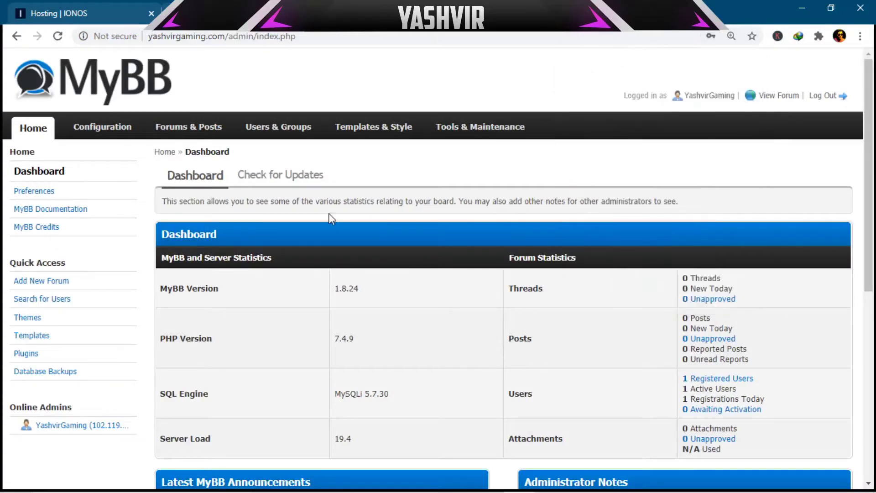